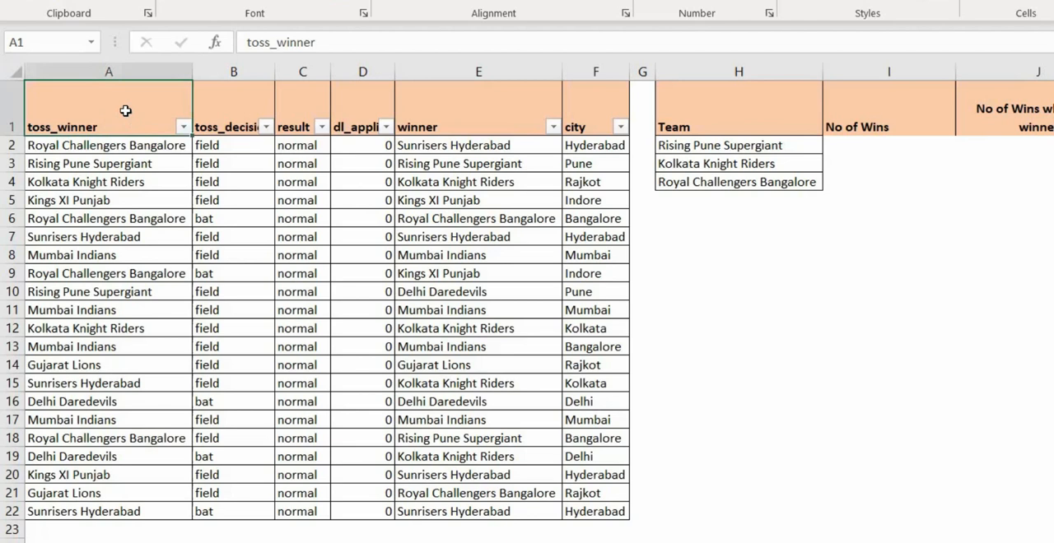
Review the match table's column headers from toss_decision through city.
left_click(235, 119)
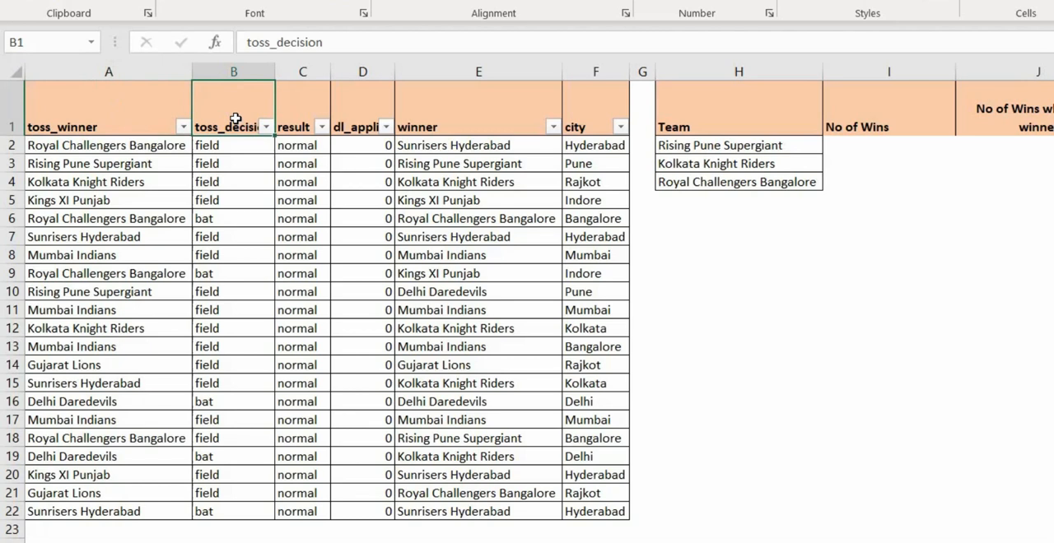
left_click(299, 118)
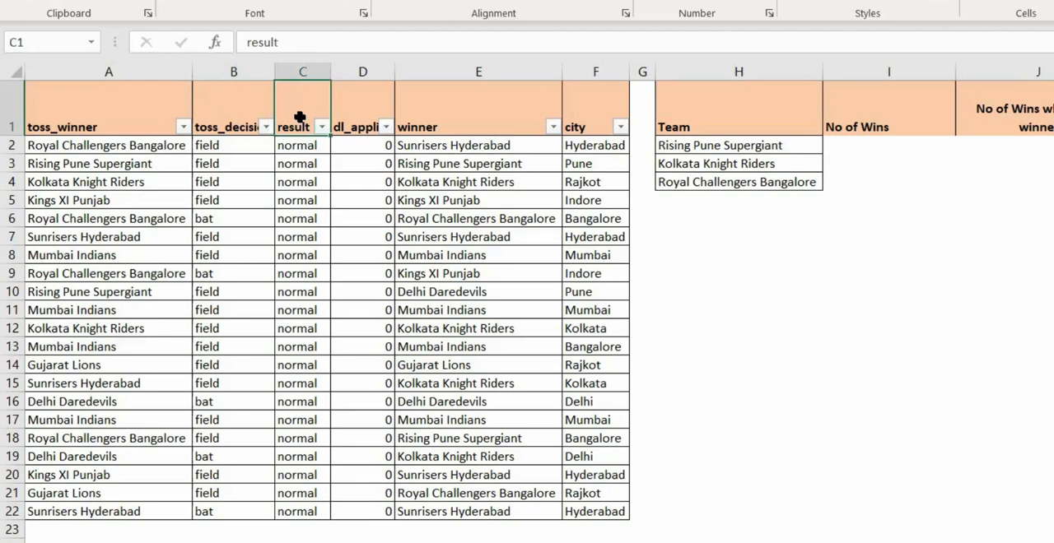
left_click(356, 118)
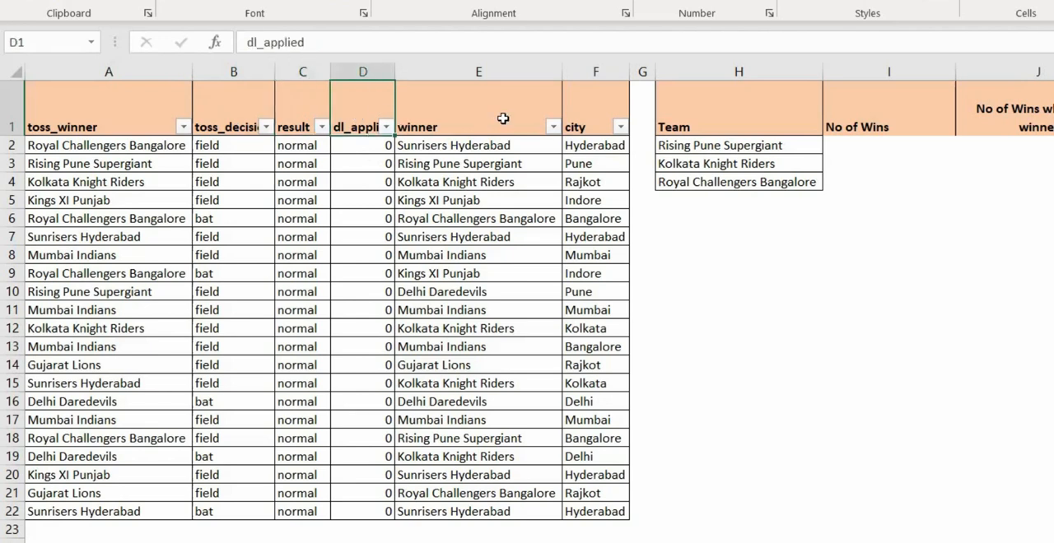
left_click(465, 114)
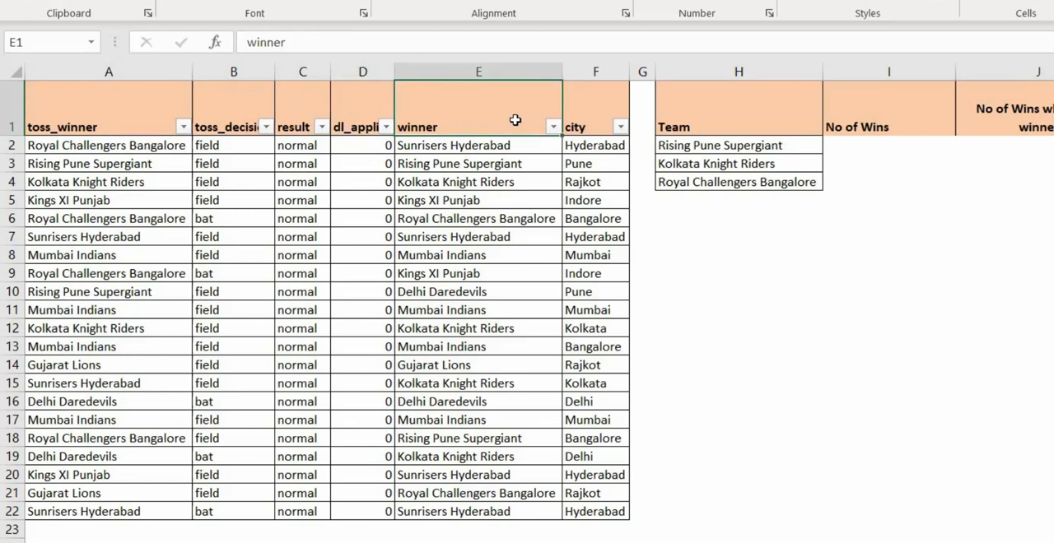
left_click(593, 118)
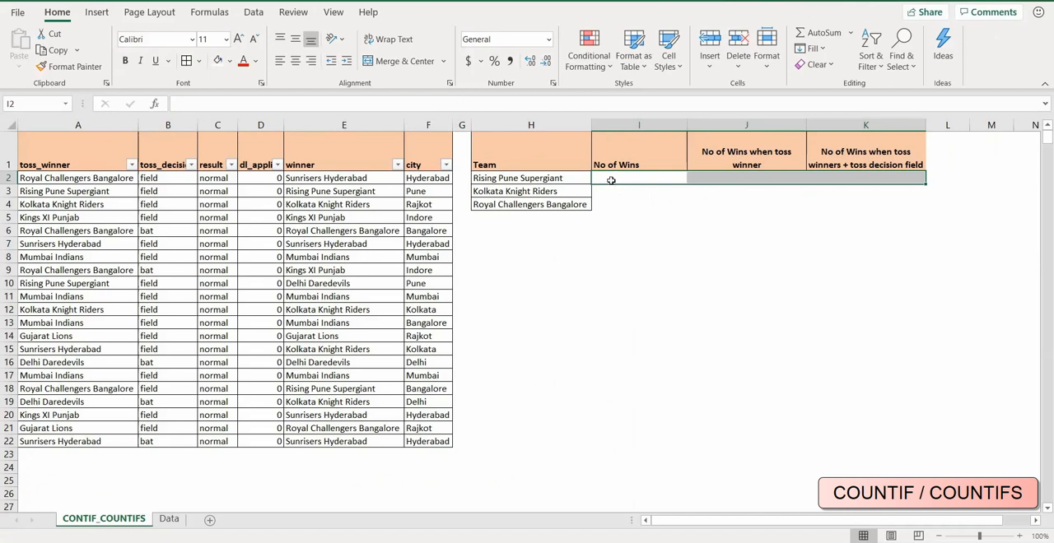
In I2, begin a COUNTIF formula with the winner column as the absolute range $E$2:$E$22.
left_click(611, 180)
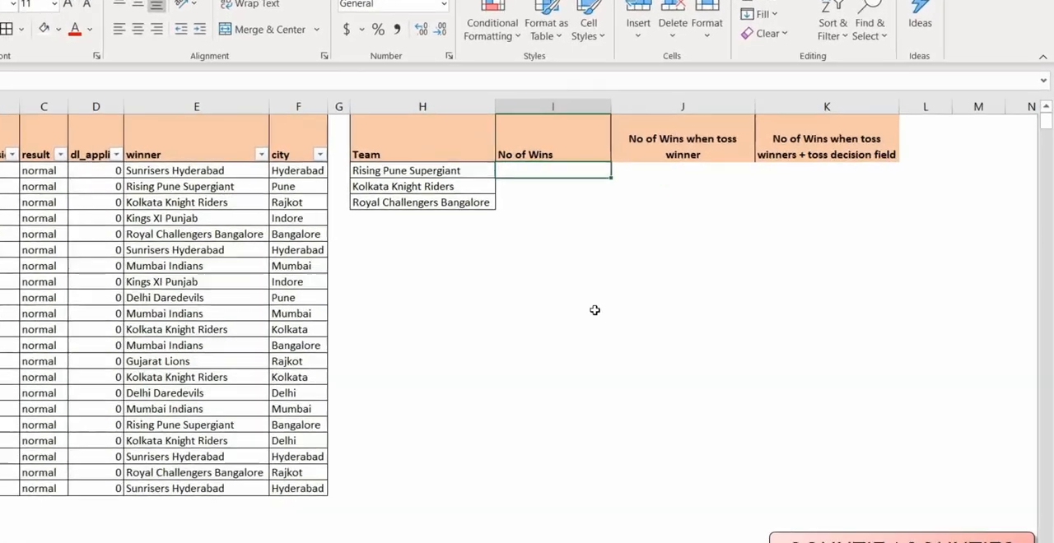
type("=c")
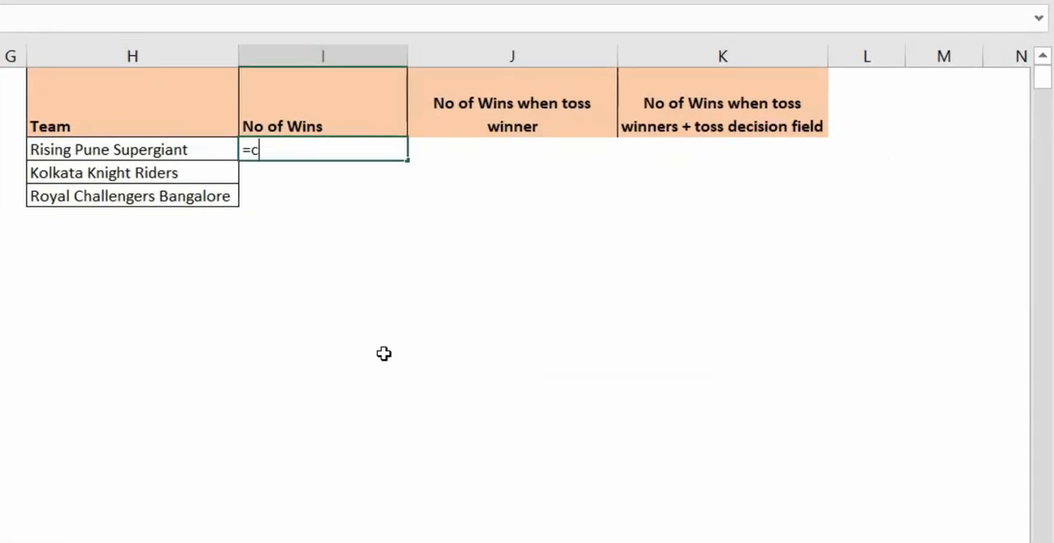
type("oun")
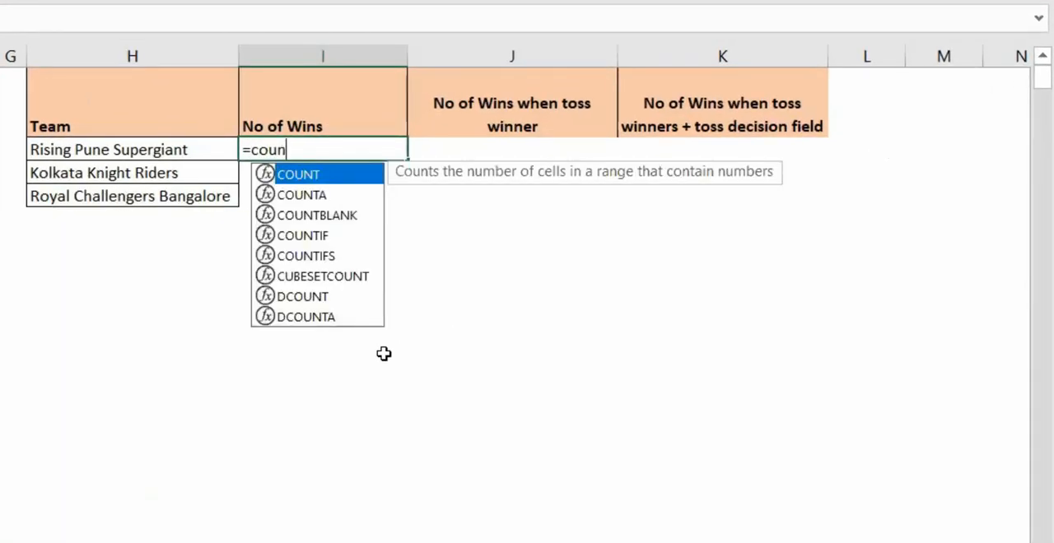
key("Down")
key("Down")
key("Down")
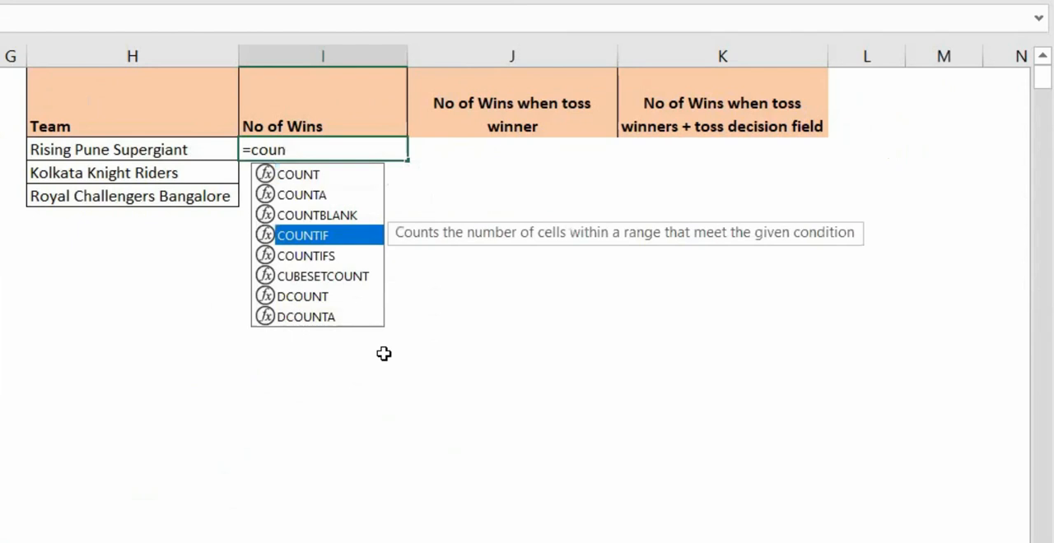
key("Tab")
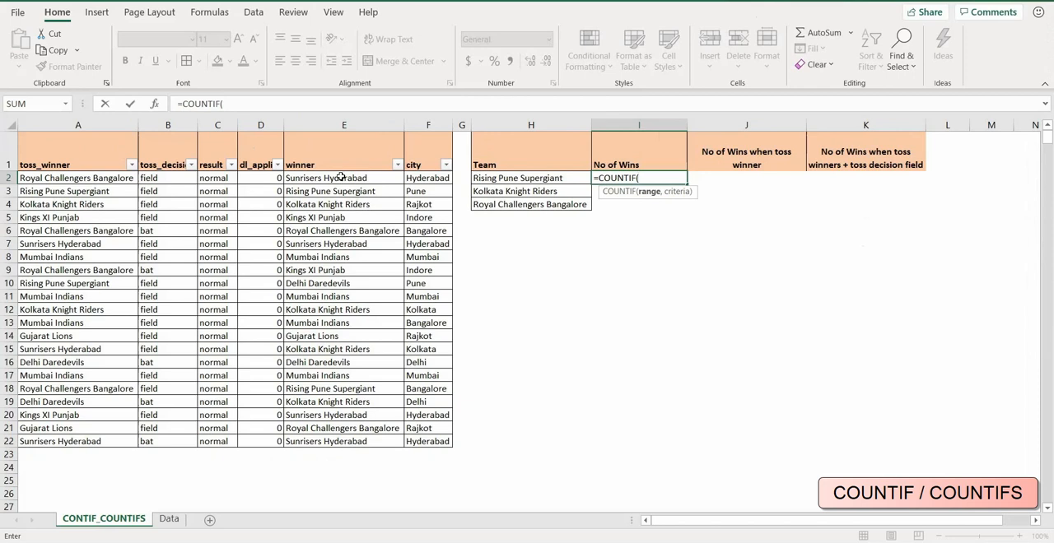
left_click(341, 178)
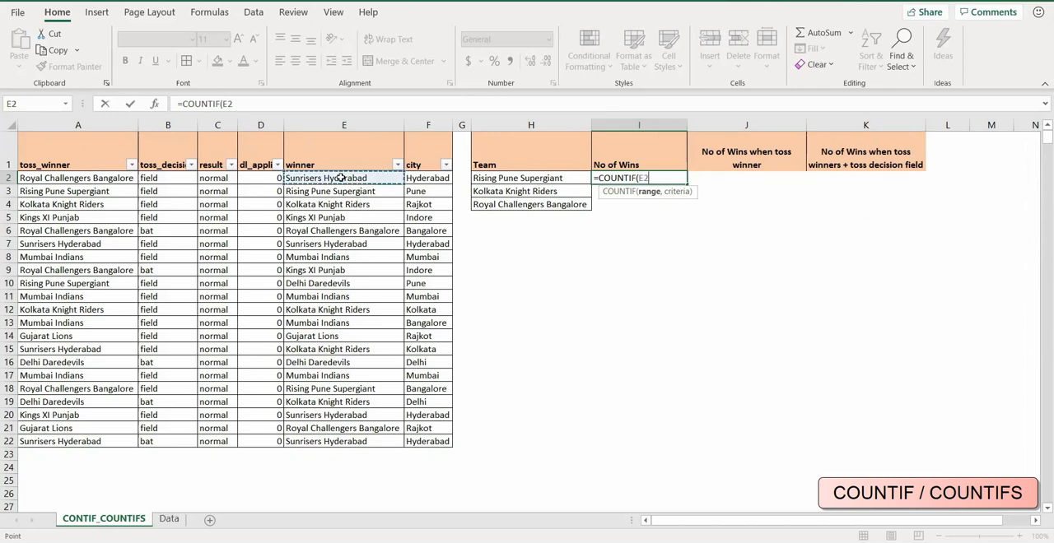
key("ctrl+shift+Down")
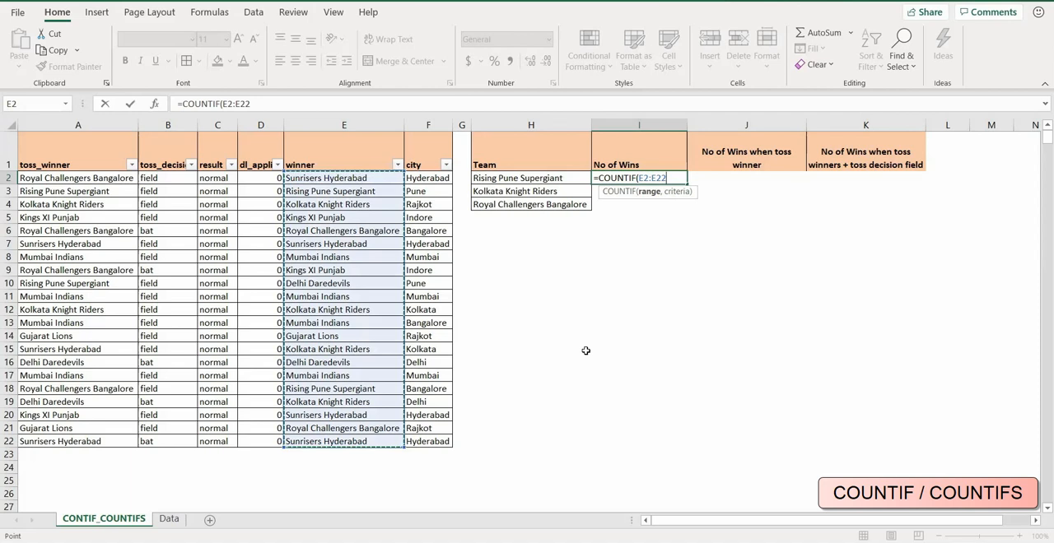
key("F4")
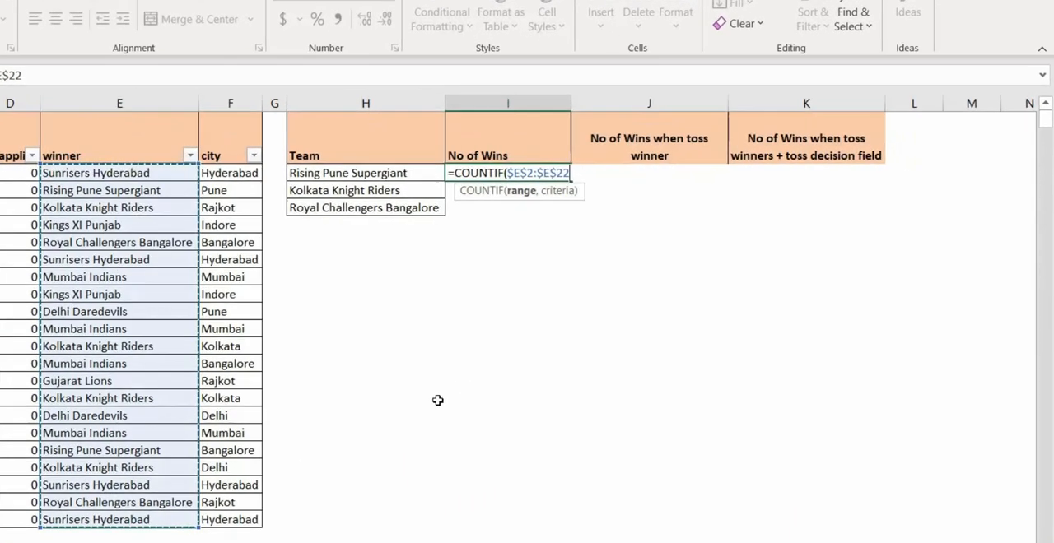
Complete the COUNTIF formula with H2 as the criteria and fill it down to I4.
type(",")
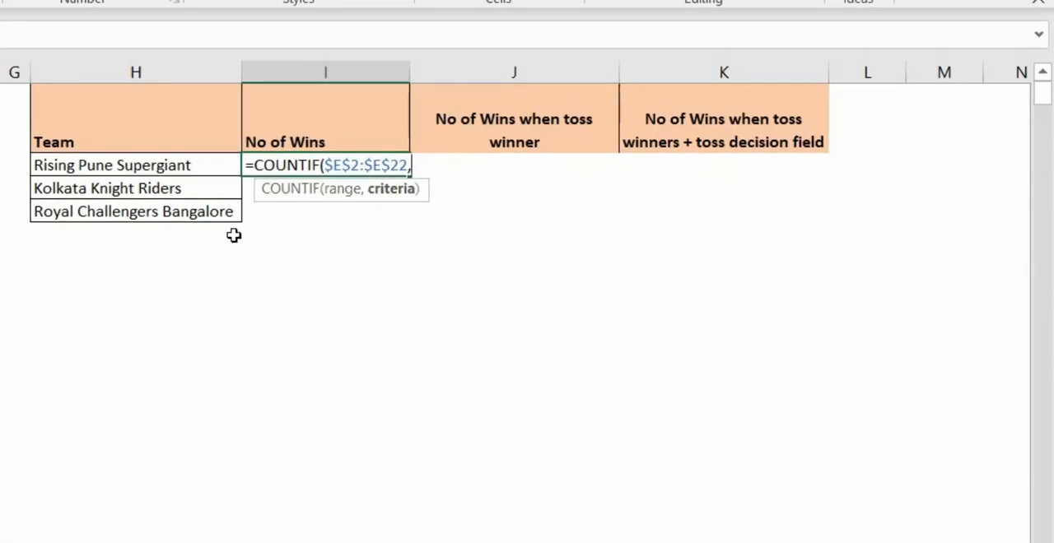
left_click(156, 165)
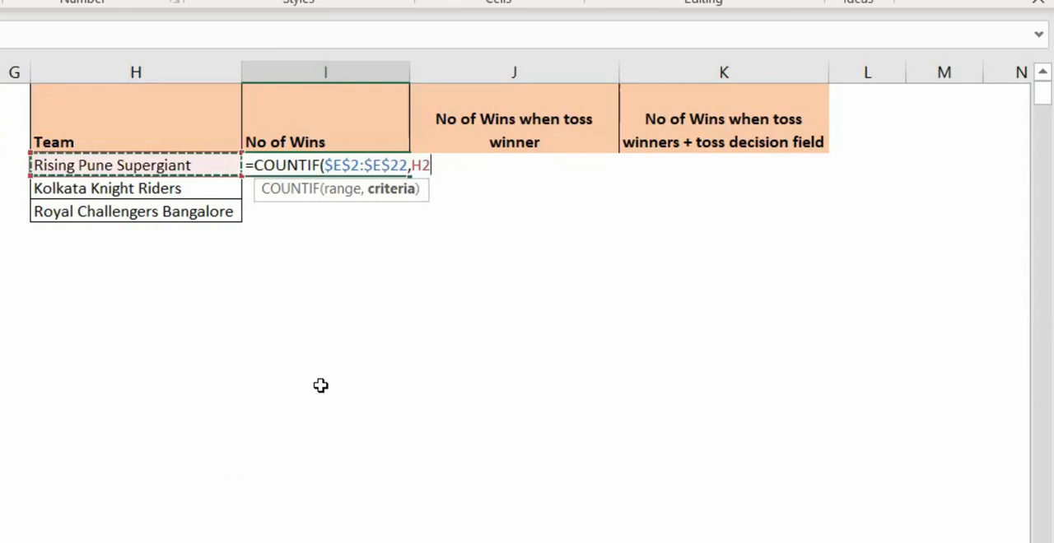
type(")")
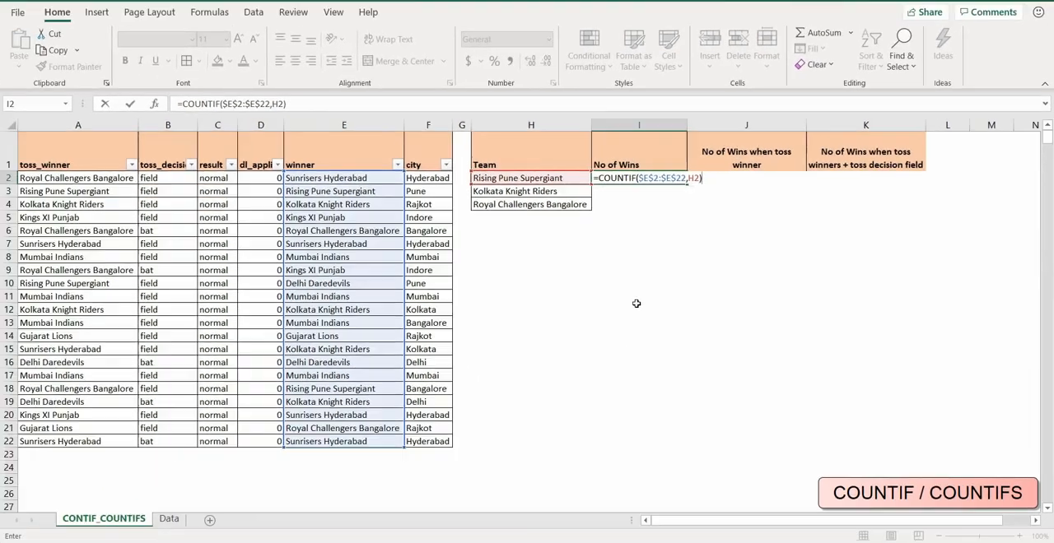
key("Return")
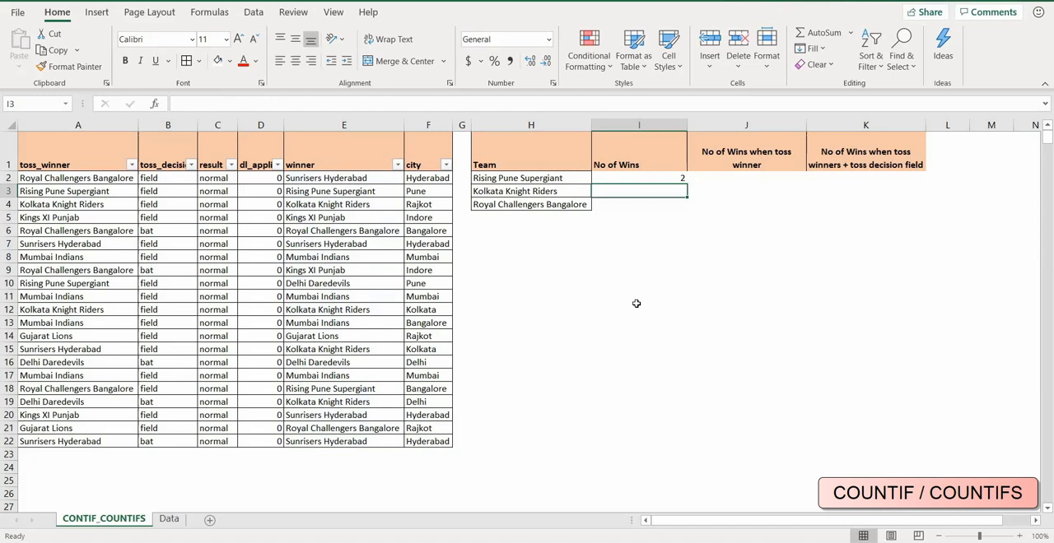
left_click(643, 179)
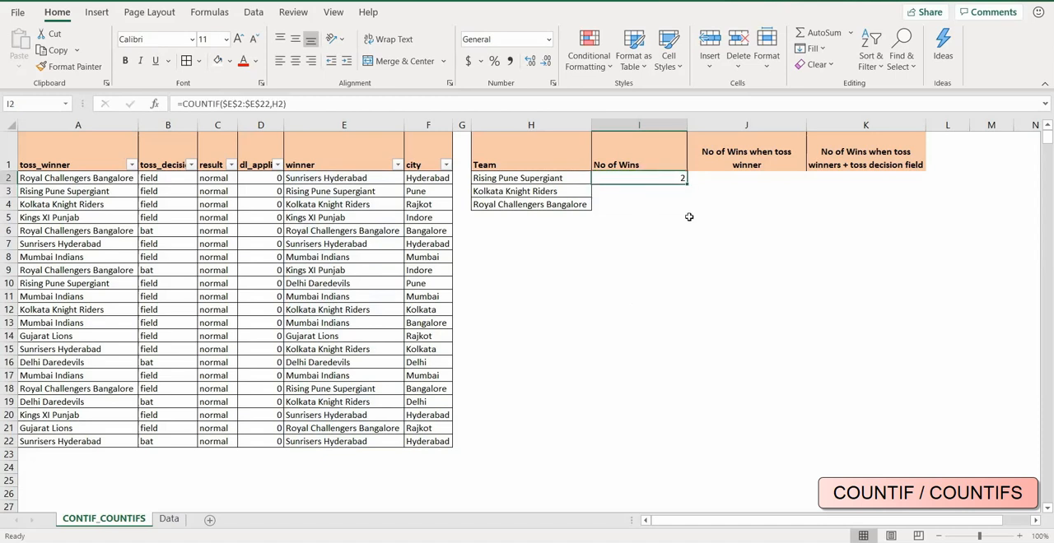
left_click_drag(686, 183, 686, 208)
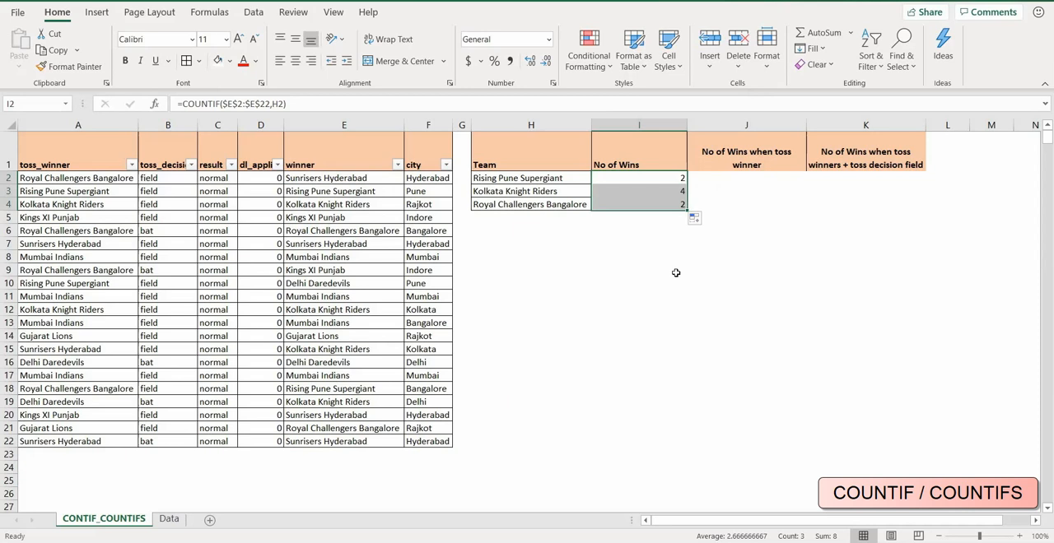
Filter the winner column to Kolkata Knight Riders only and select the matching winner cells to check their count.
left_click(398, 166)
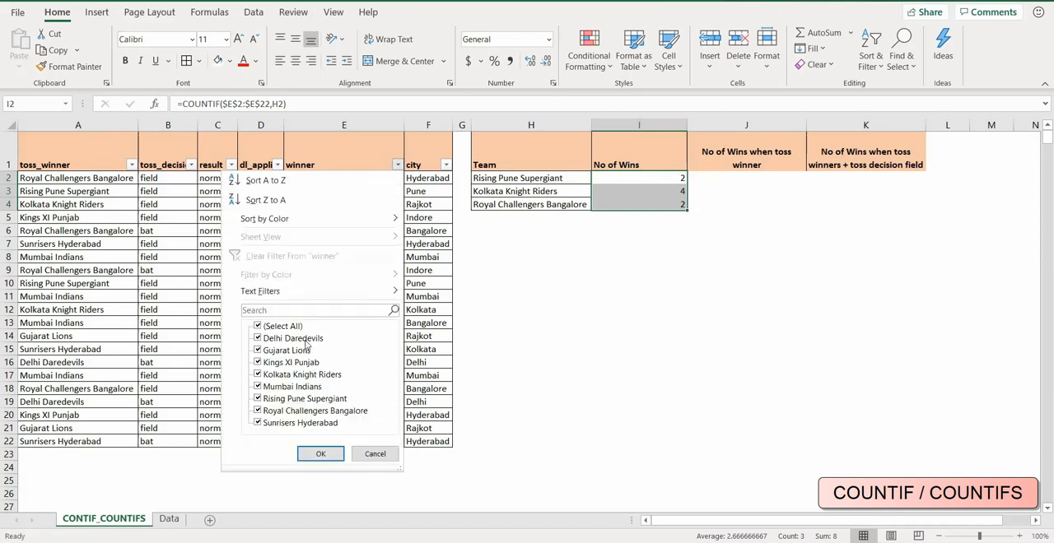
left_click(259, 327)
left_click(259, 375)
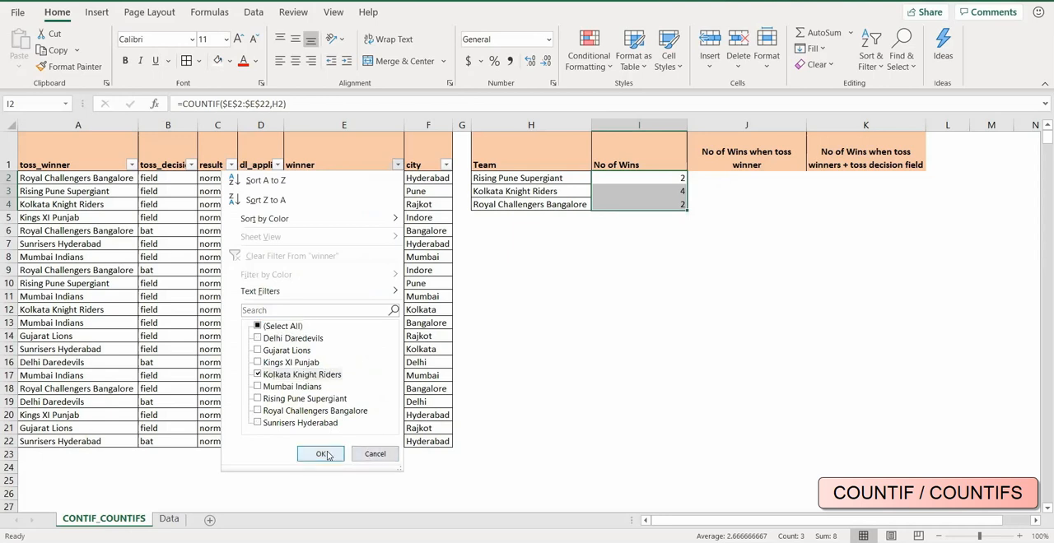
left_click(321, 455)
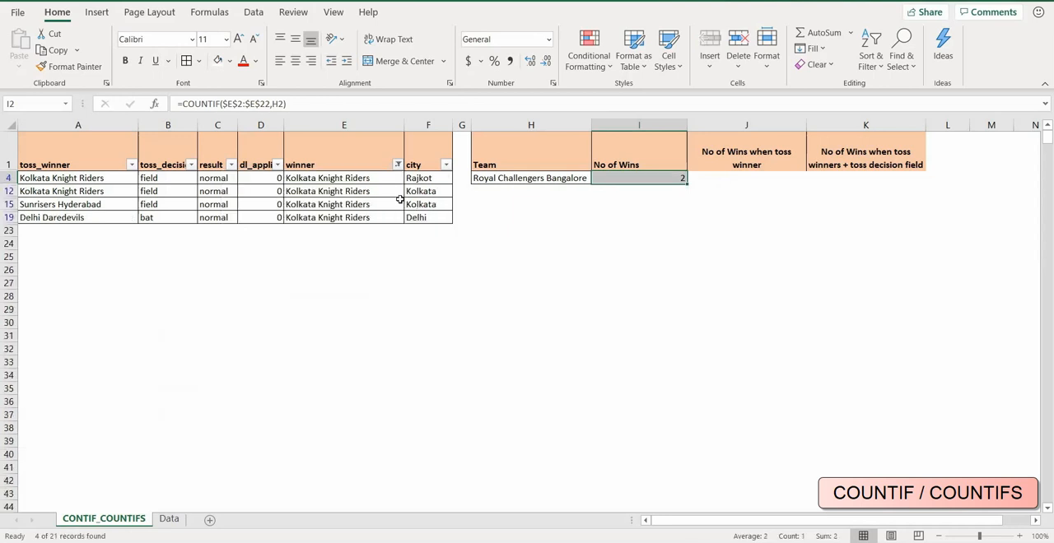
left_click(363, 178)
left_click_drag(363, 178, 362, 219)
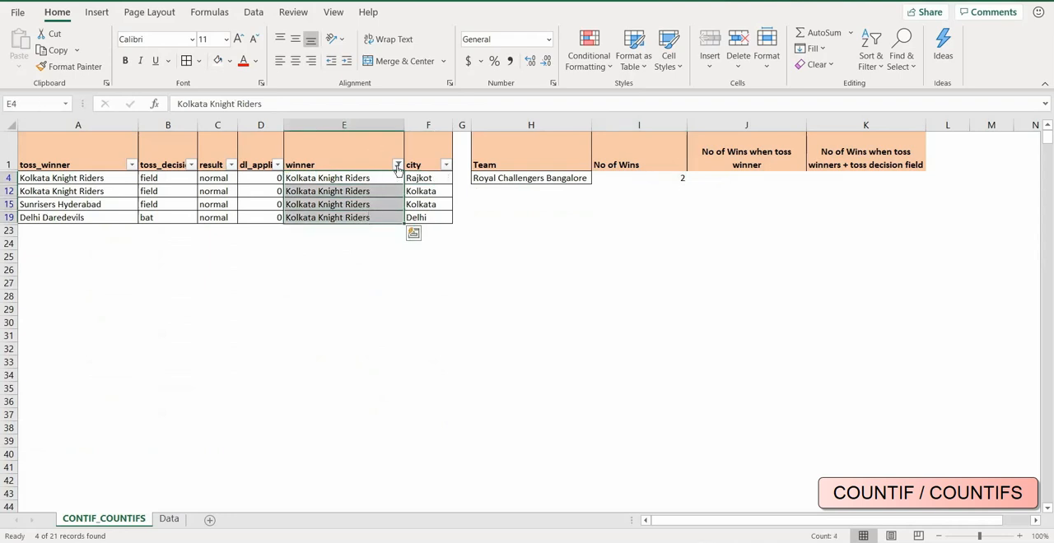
Switch the winner filter to Rising Pune Supergiant only and select the matching winner cells to check their count.
left_click(396, 165)
left_click(258, 326)
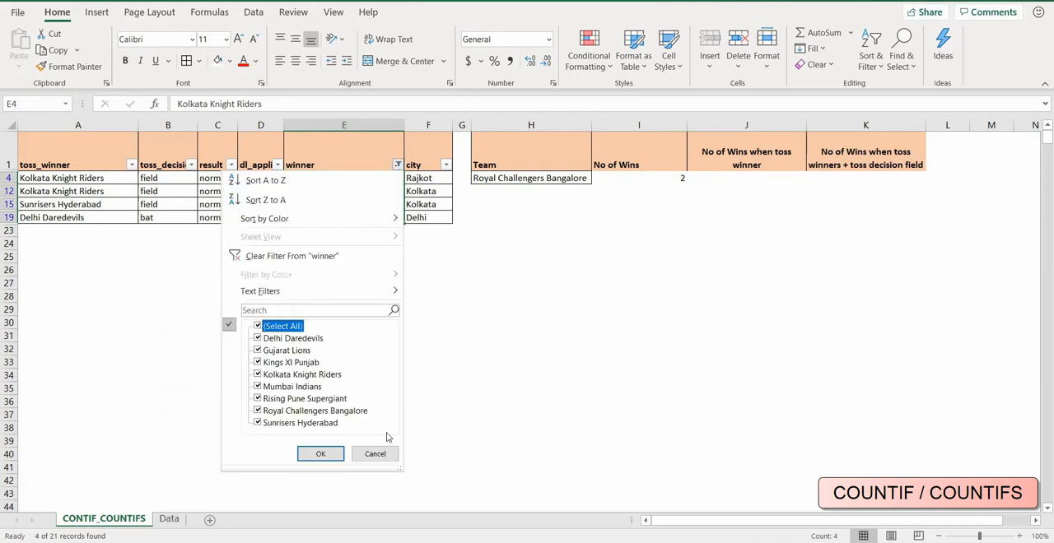
left_click(322, 454)
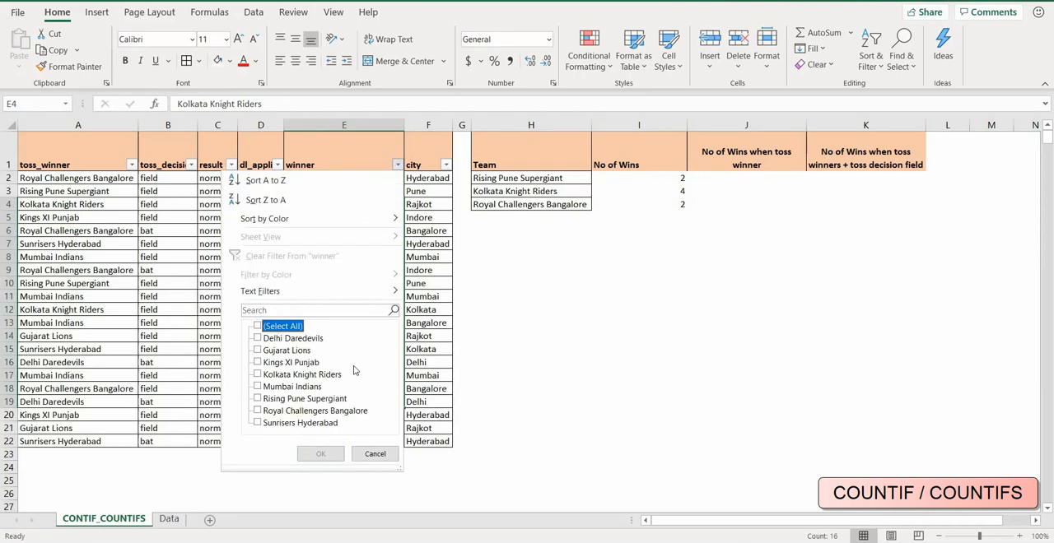
left_click(258, 399)
left_click(325, 453)
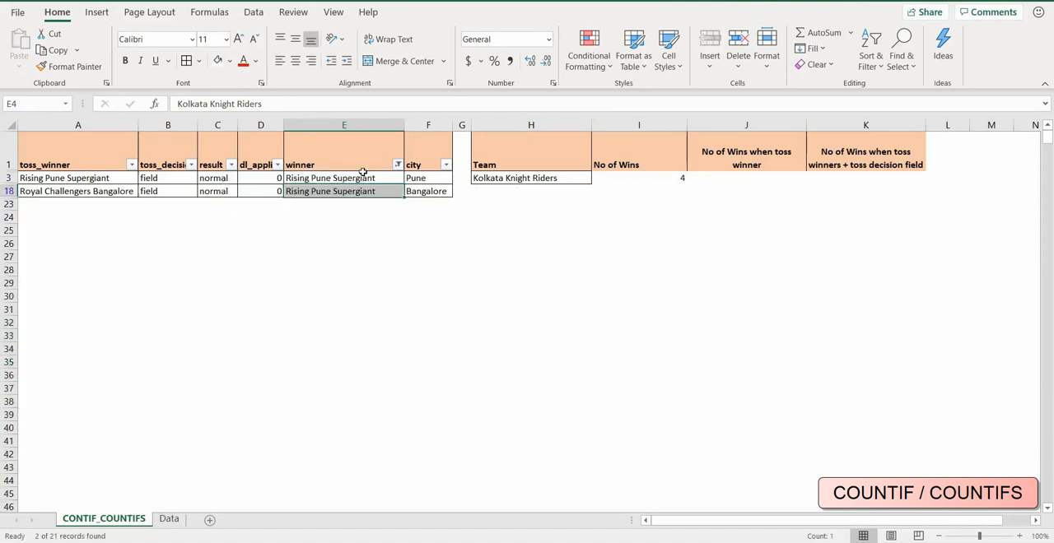
left_click_drag(360, 178, 360, 191)
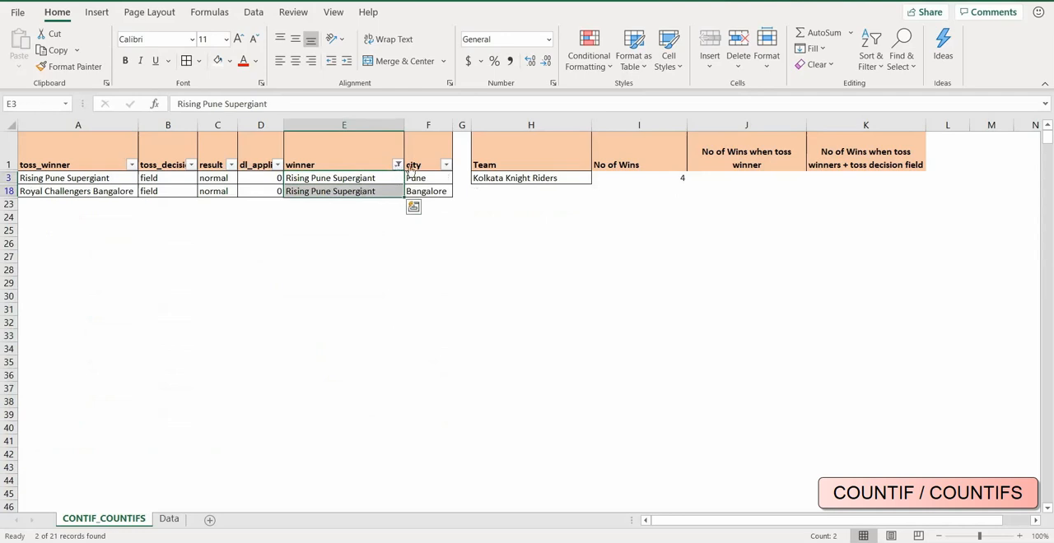
Restore all teams in the winner column's filter and select cell E2.
left_click(398, 166)
left_click(257, 326)
left_click(308, 452)
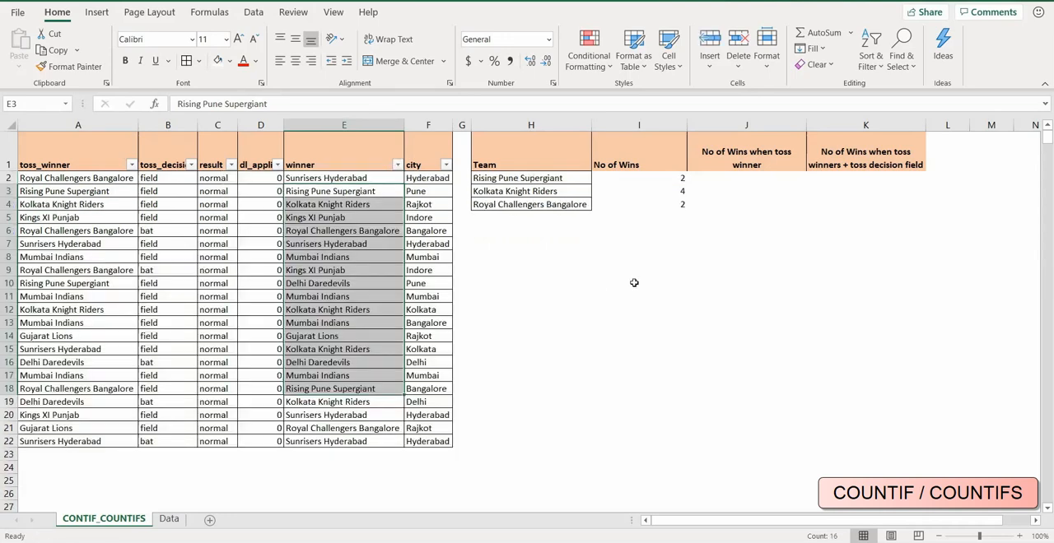
left_click(360, 179)
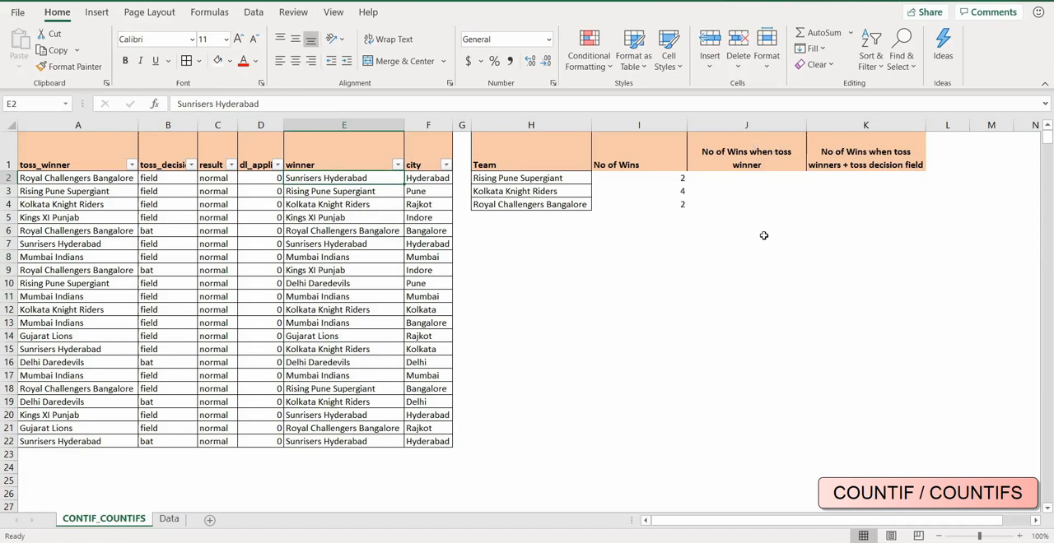
Begin a COUNTIFS formula in J2 under the No of Wins when toss winner header.
left_click(743, 179)
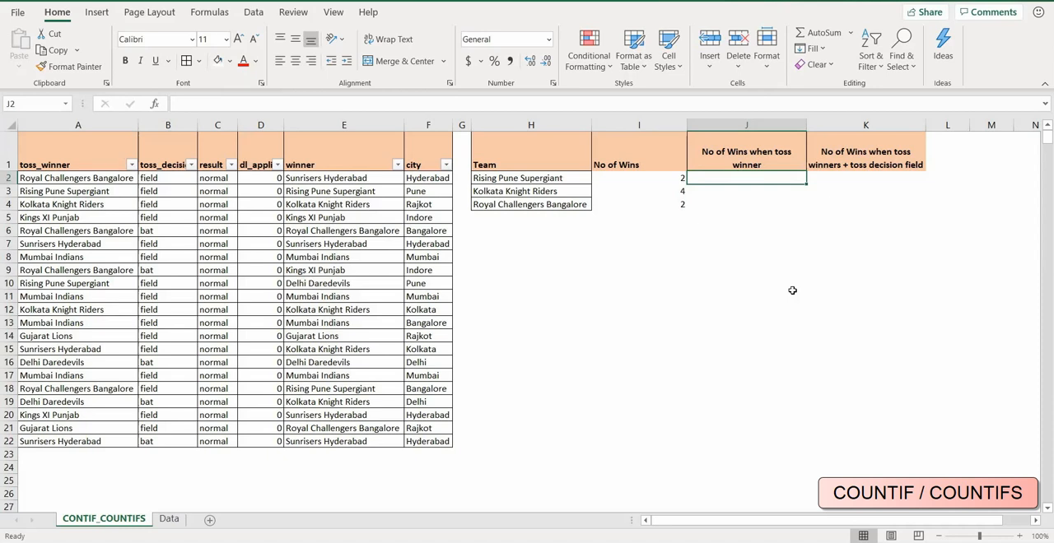
type("=")
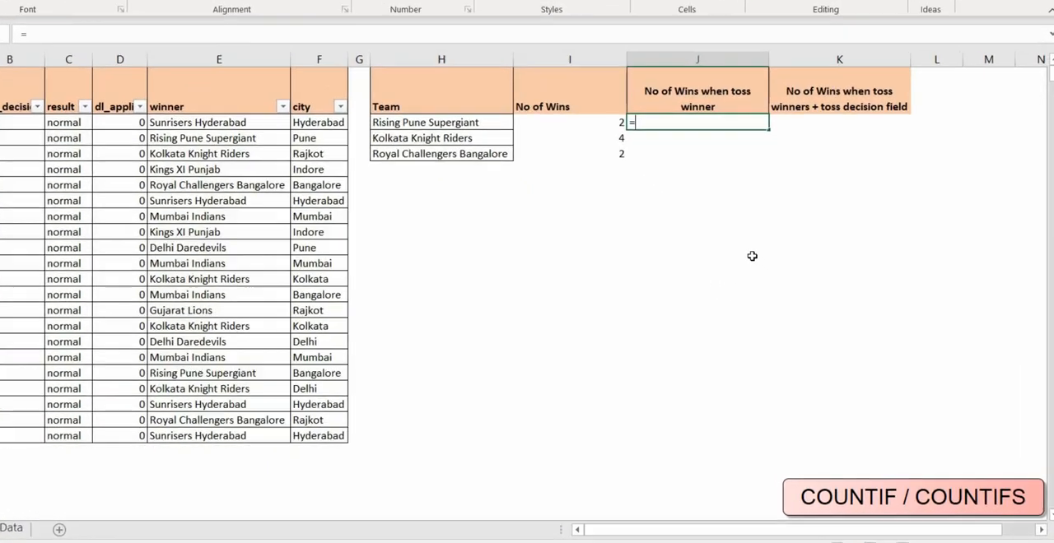
type("coun")
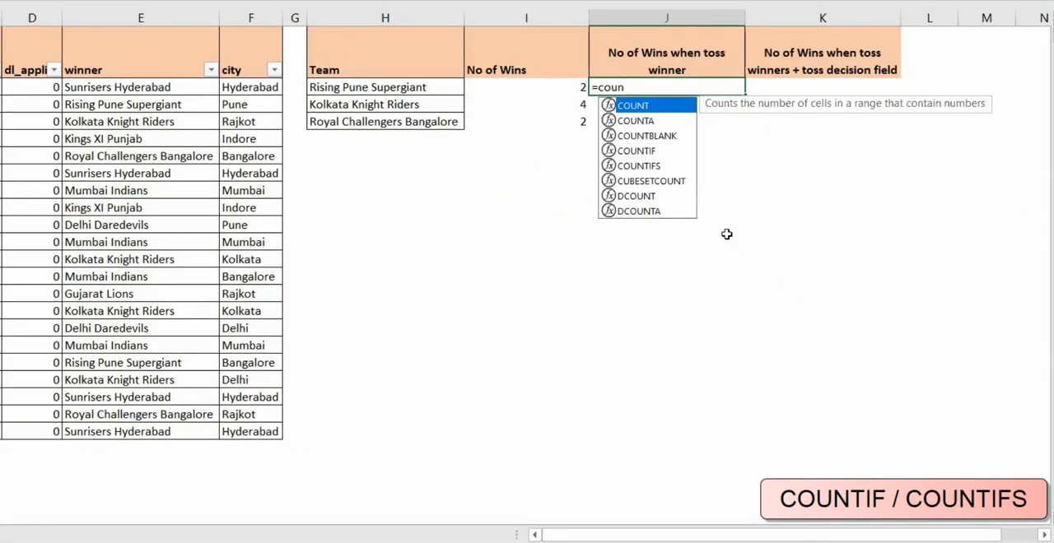
key("Down")
key("Down")
key("Down")
key("Down")
key("Tab")
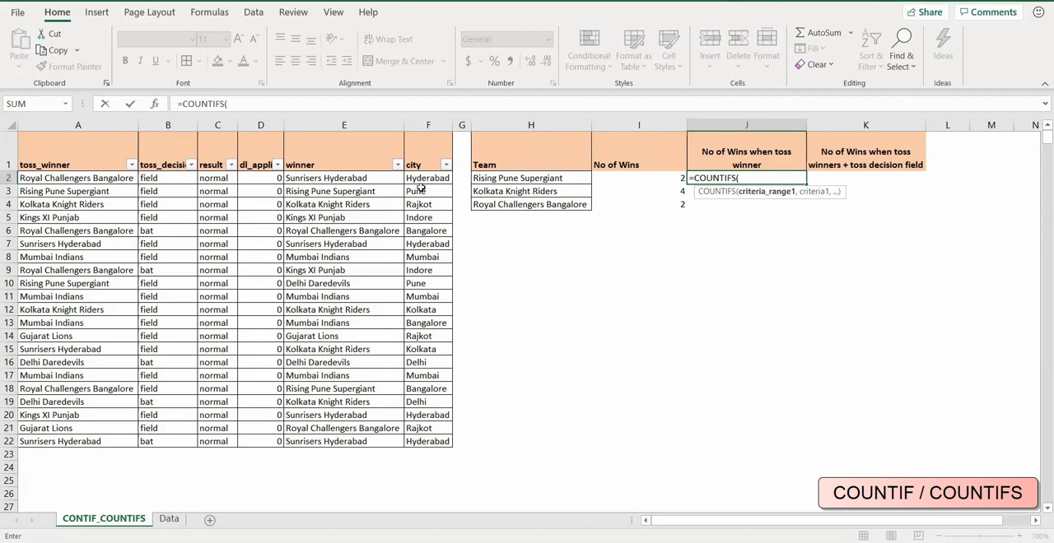
Give the COUNTIFS formula its first criteria pair: absolute winner range $E$2:$E$22 with team cell H2.
left_click(355, 182)
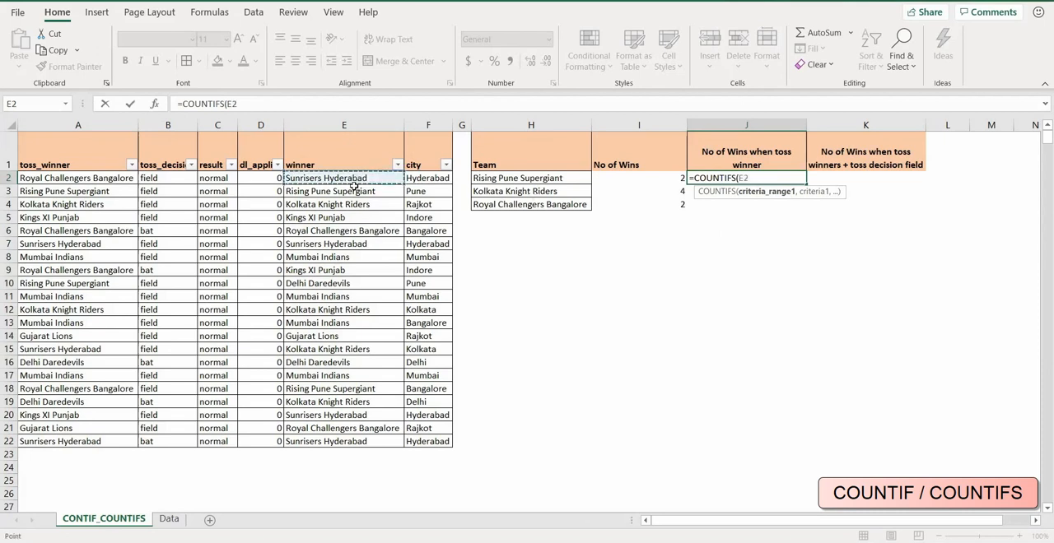
left_click_drag(355, 185, 341, 433)
key("F4")
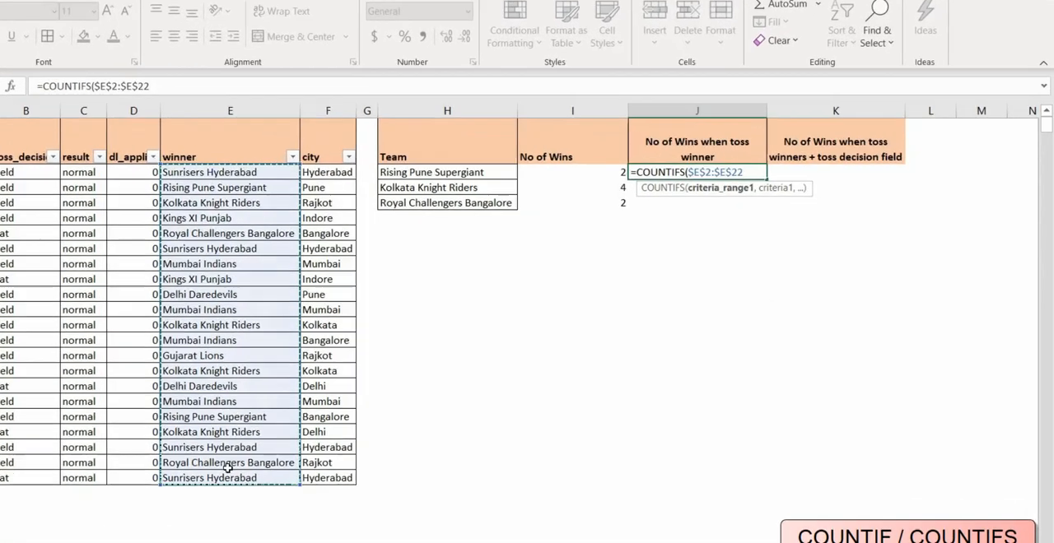
type(",")
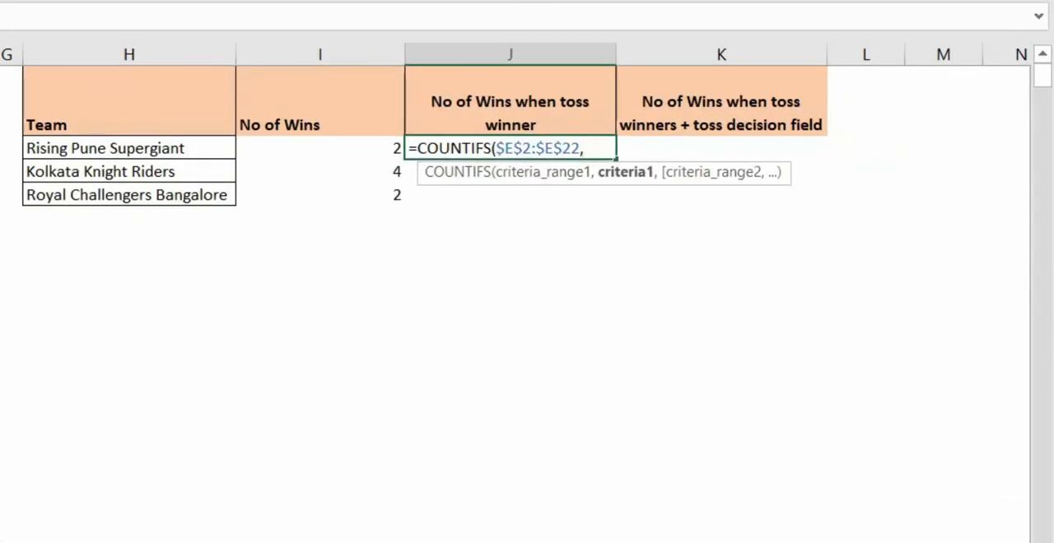
left_click(117, 147)
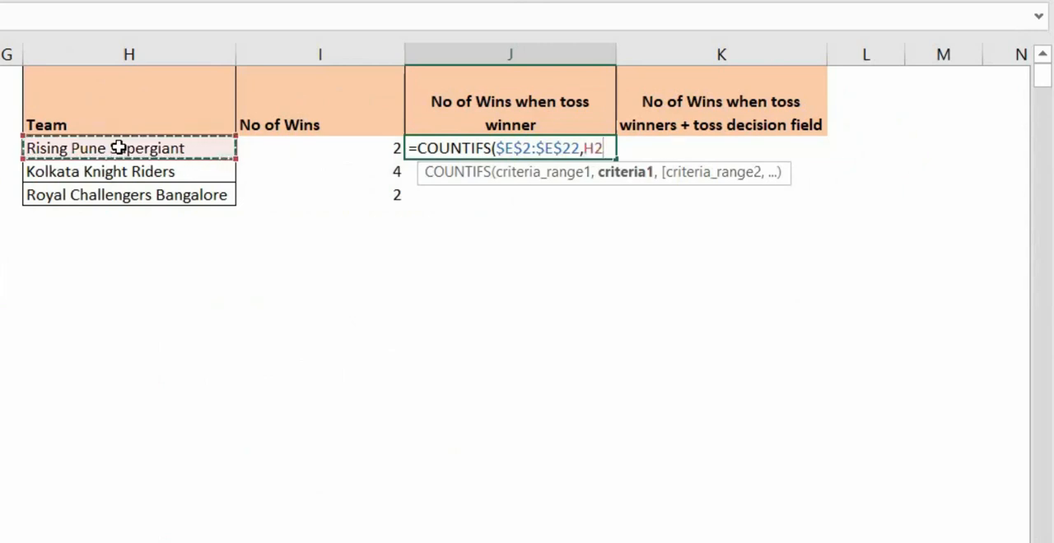
Add the second criteria pair to the J2 formula, absolute toss_winner range $A$2:$A$22 with team cell H2, and complete it.
type(",")
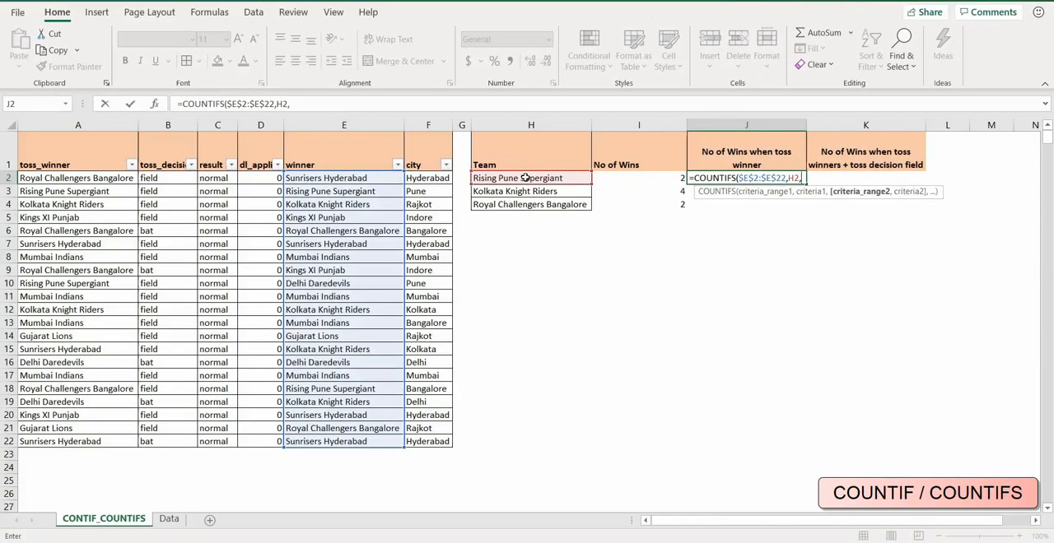
left_click(87, 177)
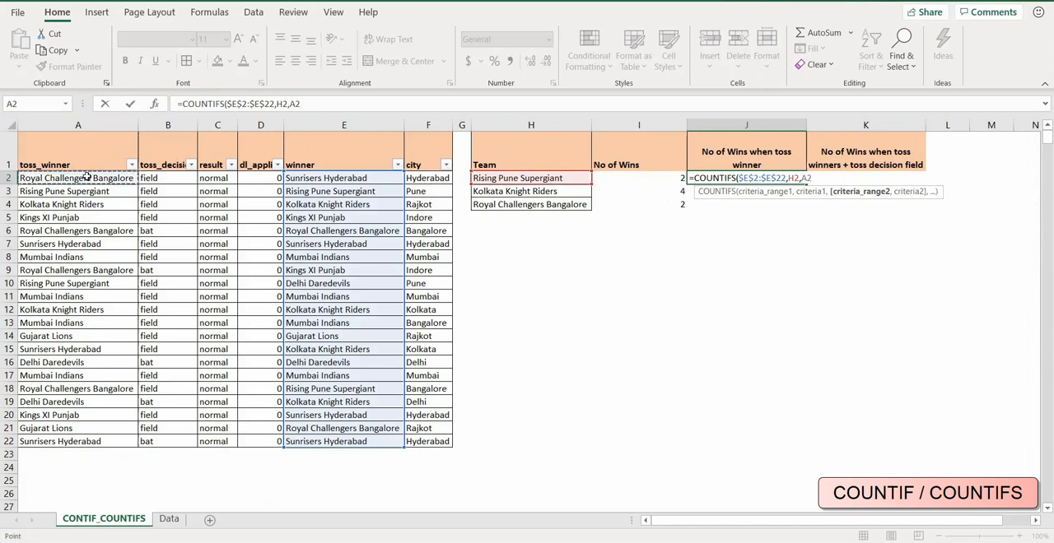
left_click_drag(86, 177, 68, 441)
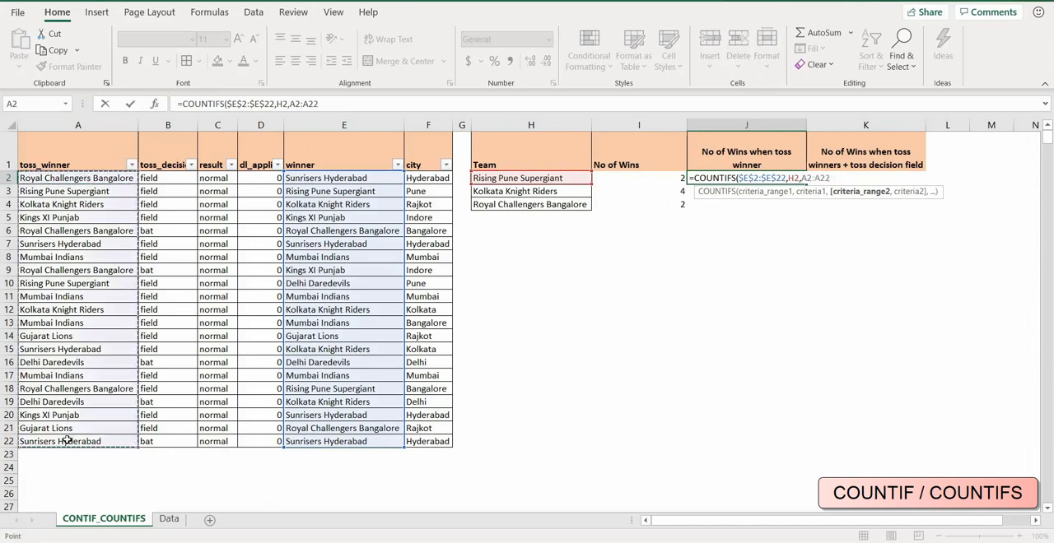
key("F4")
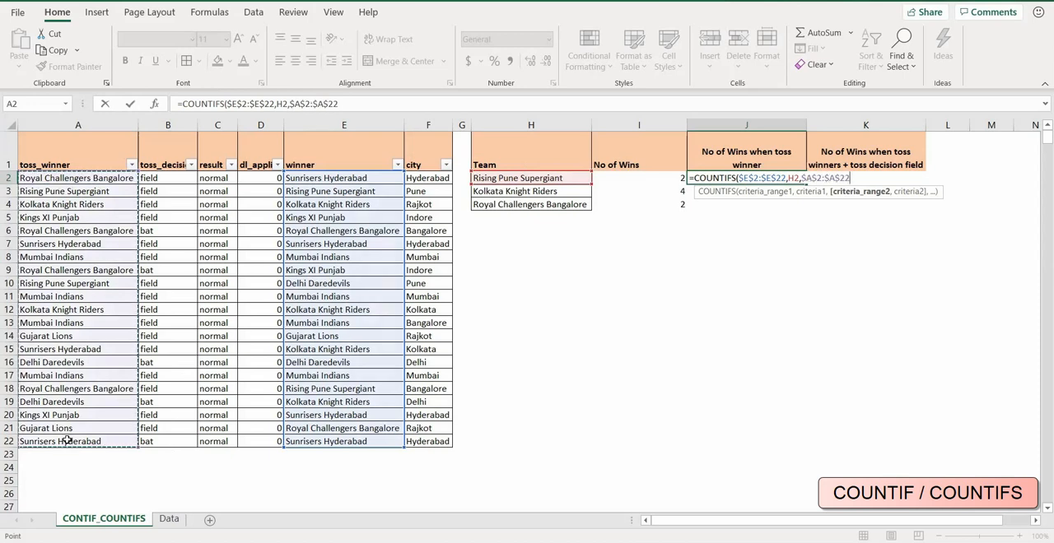
type(",")
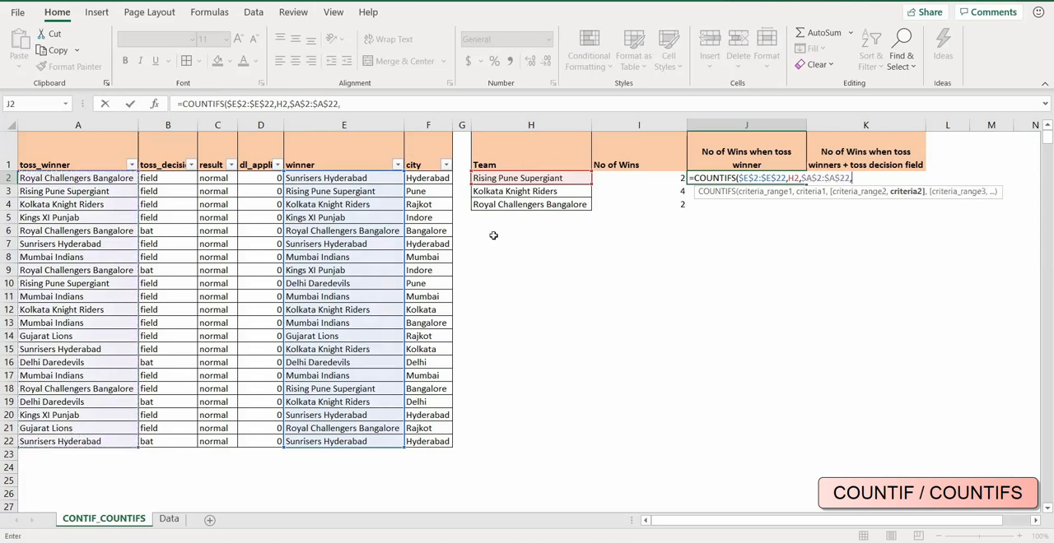
left_click(528, 178)
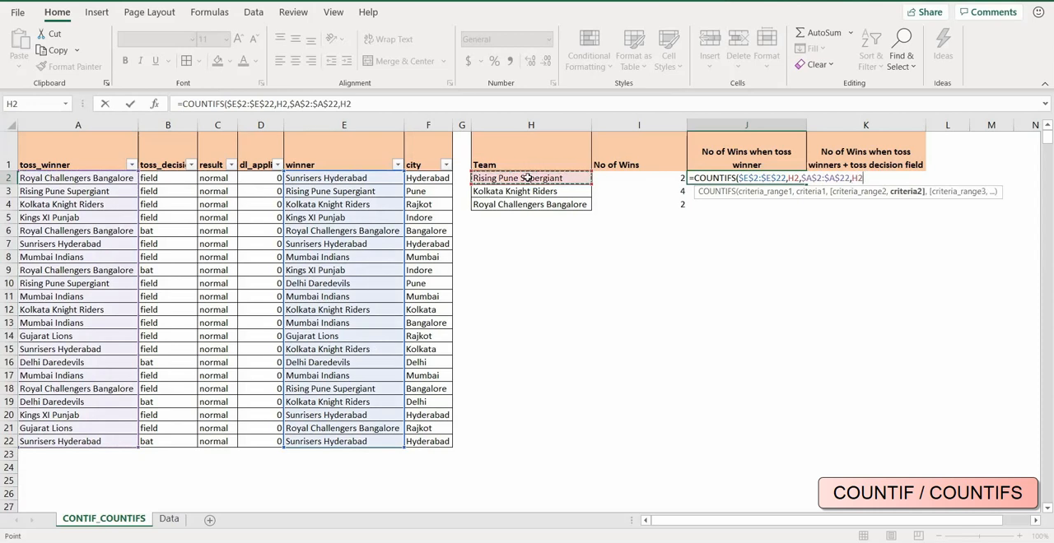
type(")")
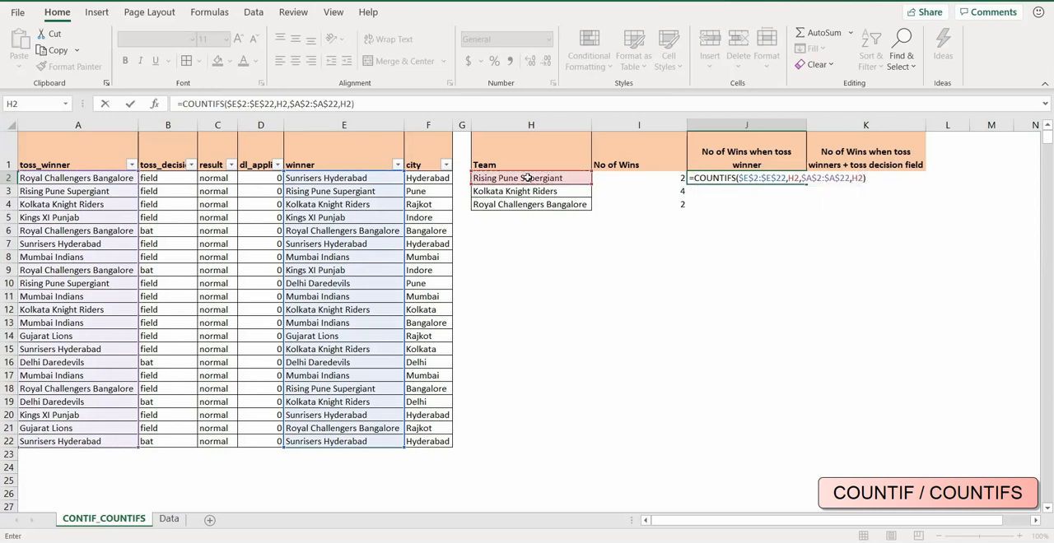
key("Return")
Fill the J2 COUNTIFS formula down to J4 and check the copied formulas against the No of Wins column.
left_click(768, 178)
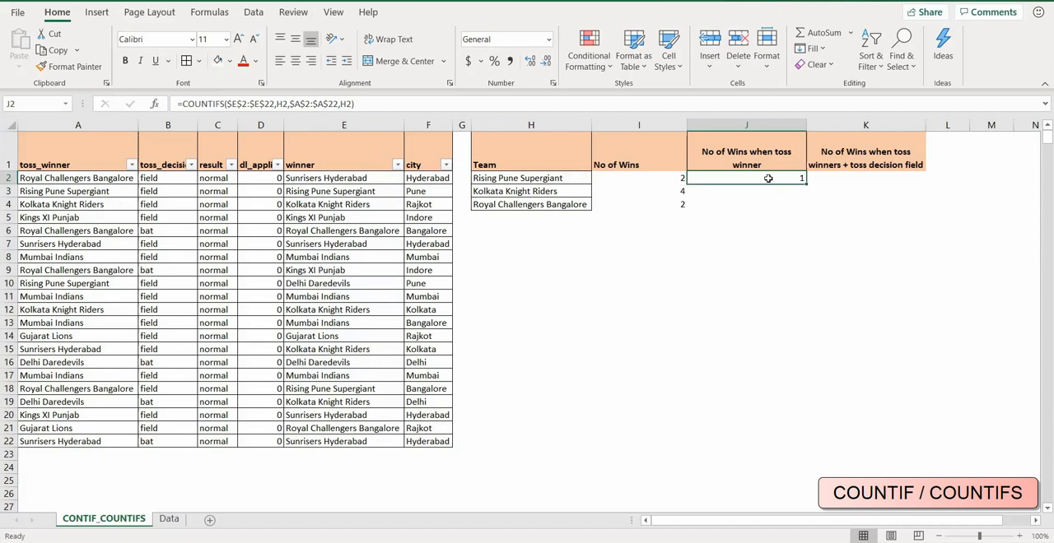
left_click_drag(806, 182, 790, 205)
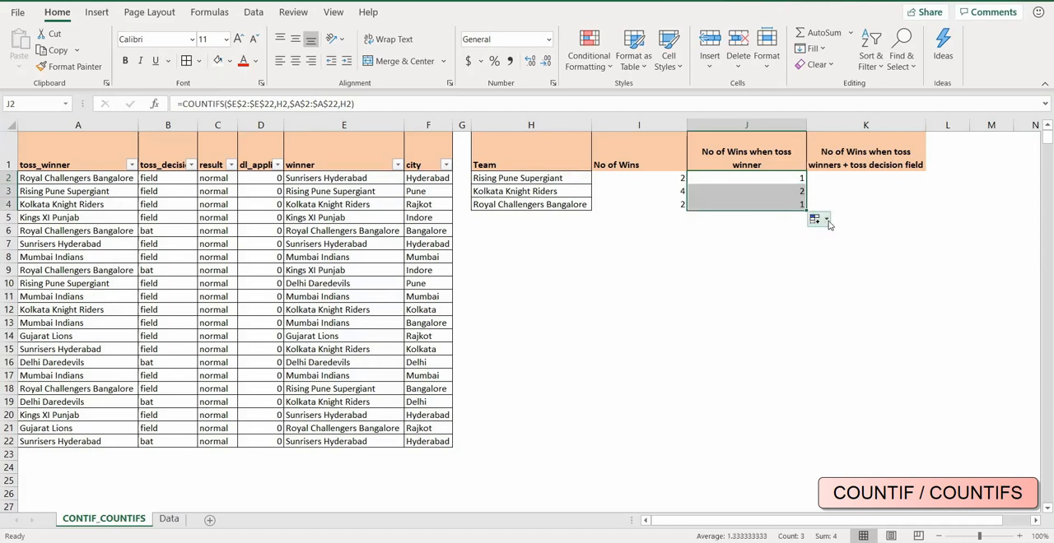
left_click(785, 191)
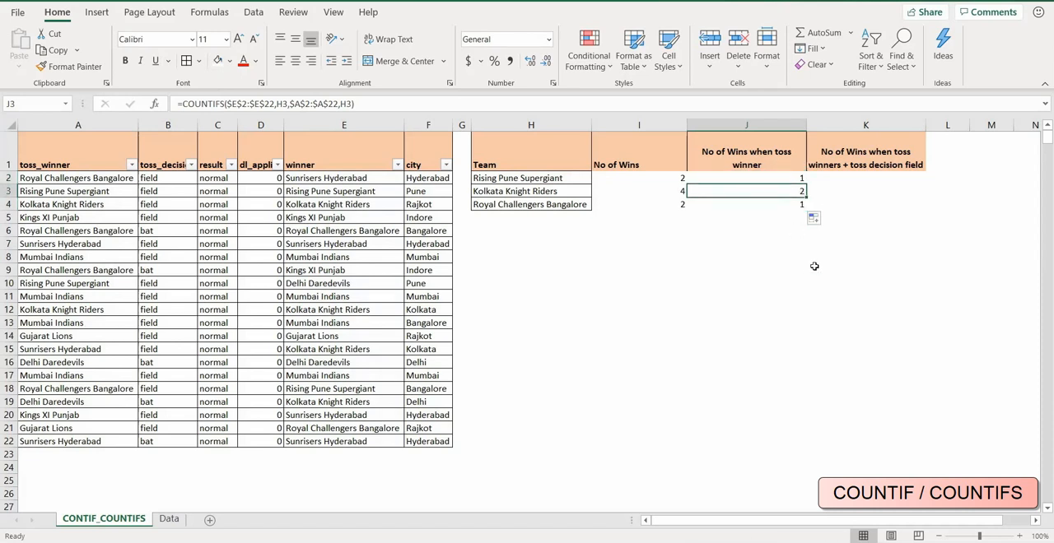
left_click(656, 193)
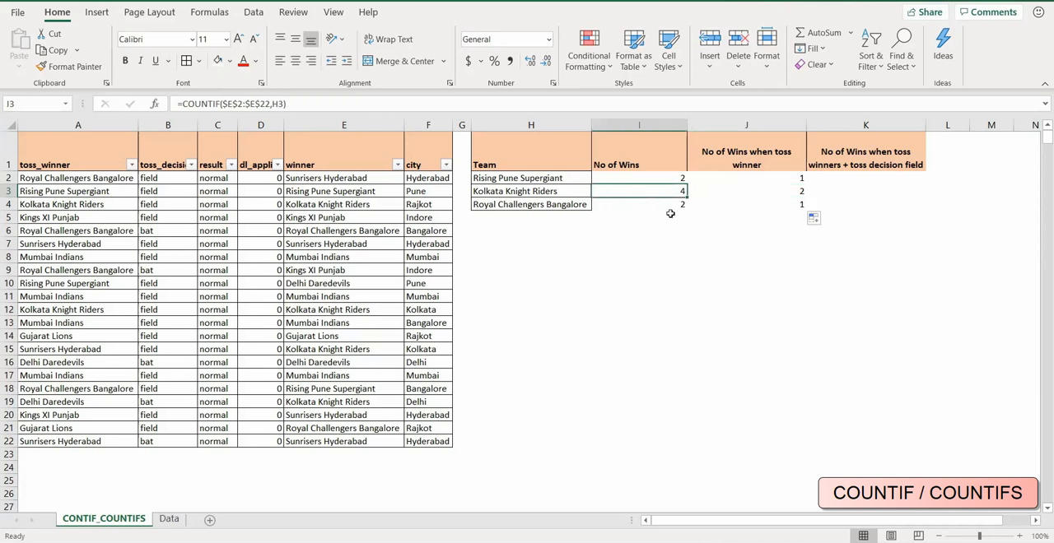
left_click(757, 193)
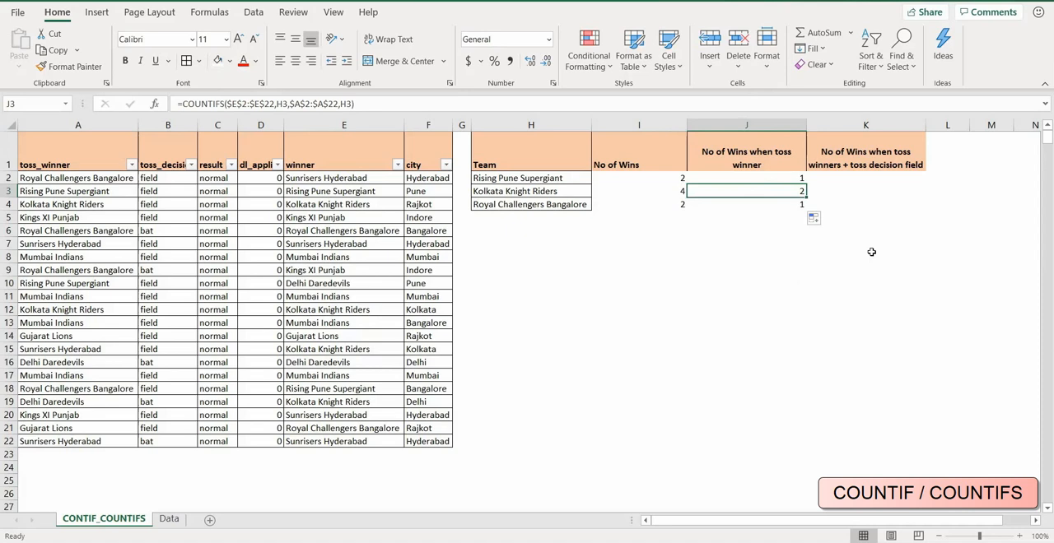
left_click(774, 206)
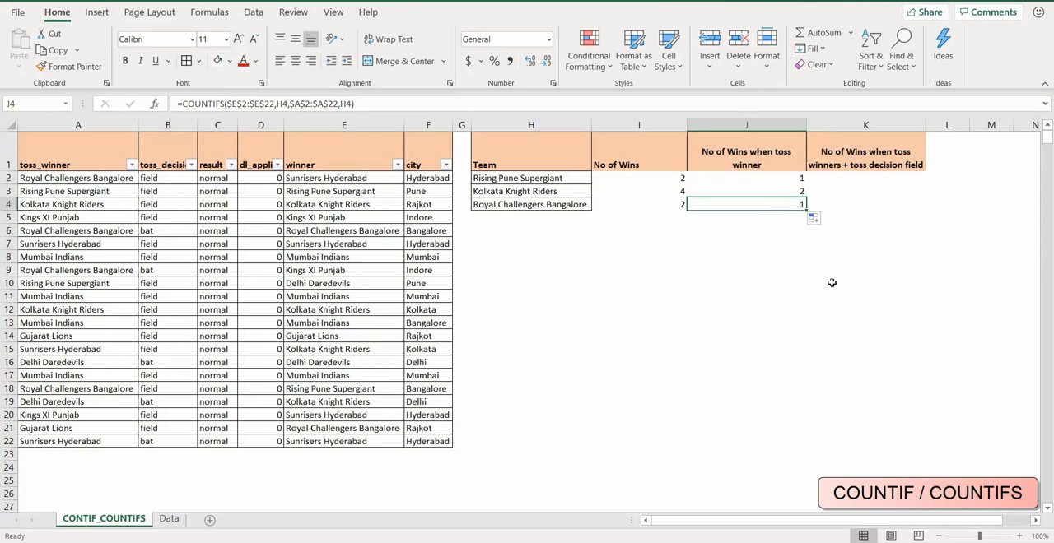
Filter the winner column to Kolkata Knight Riders only and select the toss_winner cells naming the same team to check their count.
left_click(399, 166)
left_click(280, 326)
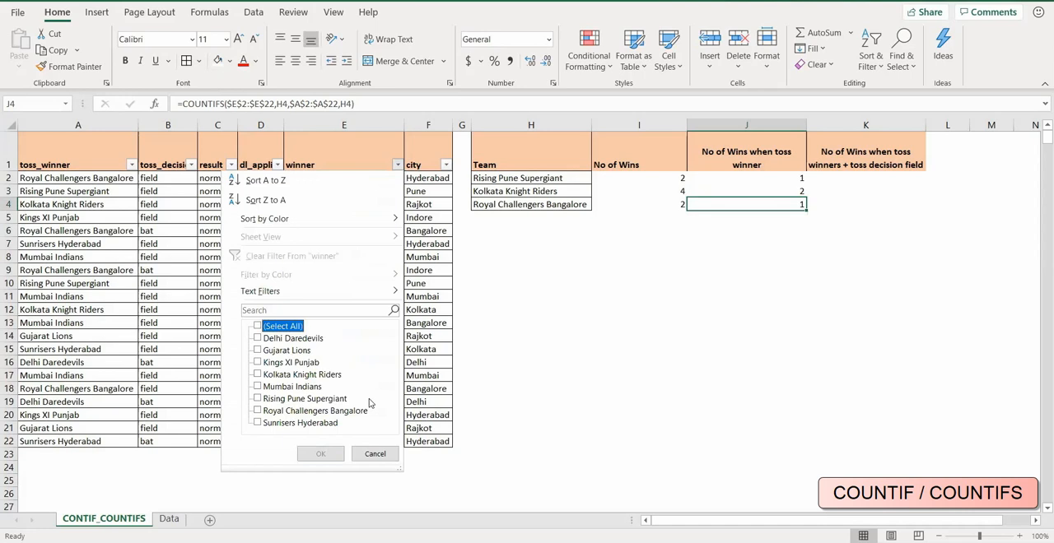
left_click(290, 376)
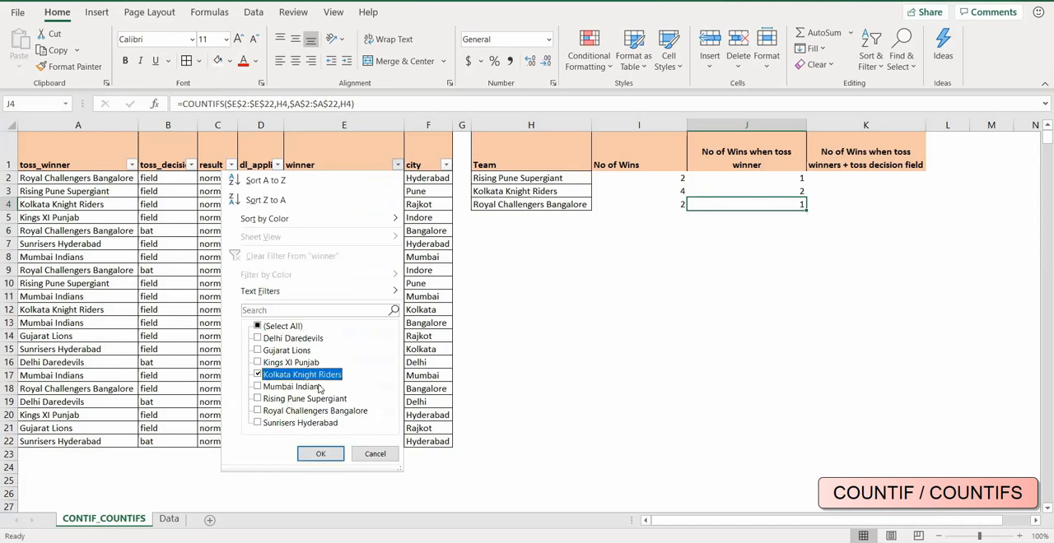
left_click(321, 454)
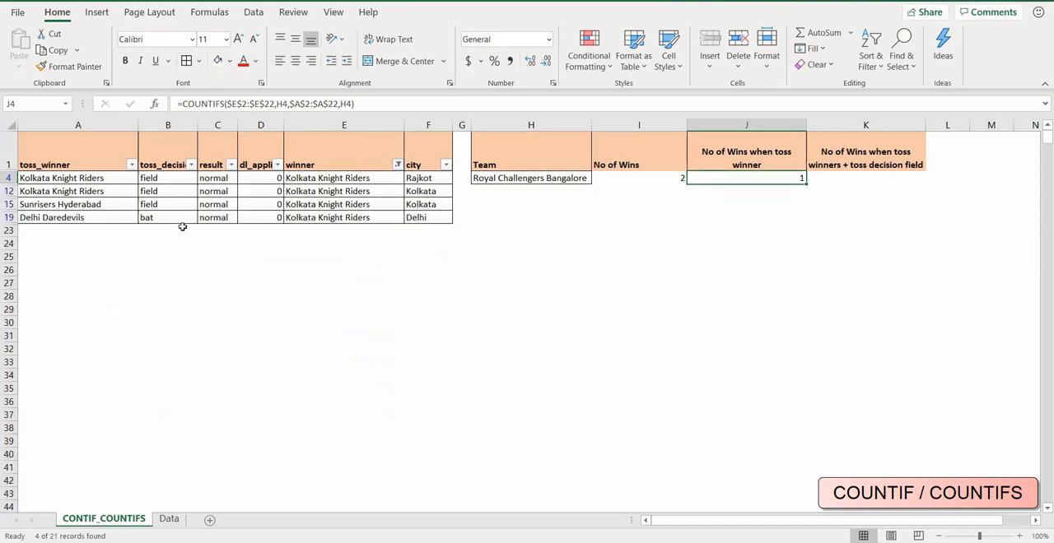
left_click_drag(83, 178, 83, 189)
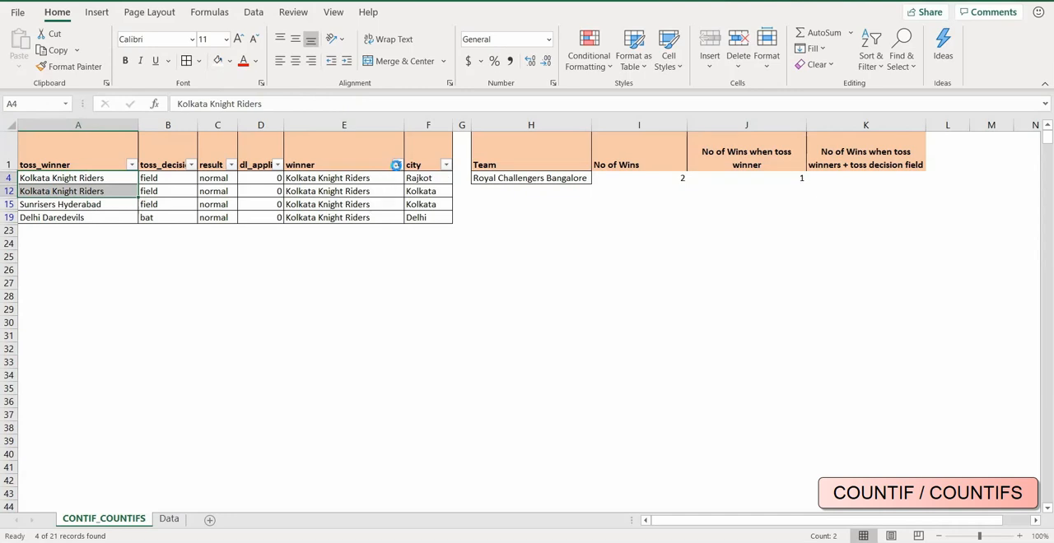
Switch the winner filter to Royal Challengers Bangalore only and check the matching winner cells against the toss_winner cell.
left_click(396, 165)
left_click(259, 318)
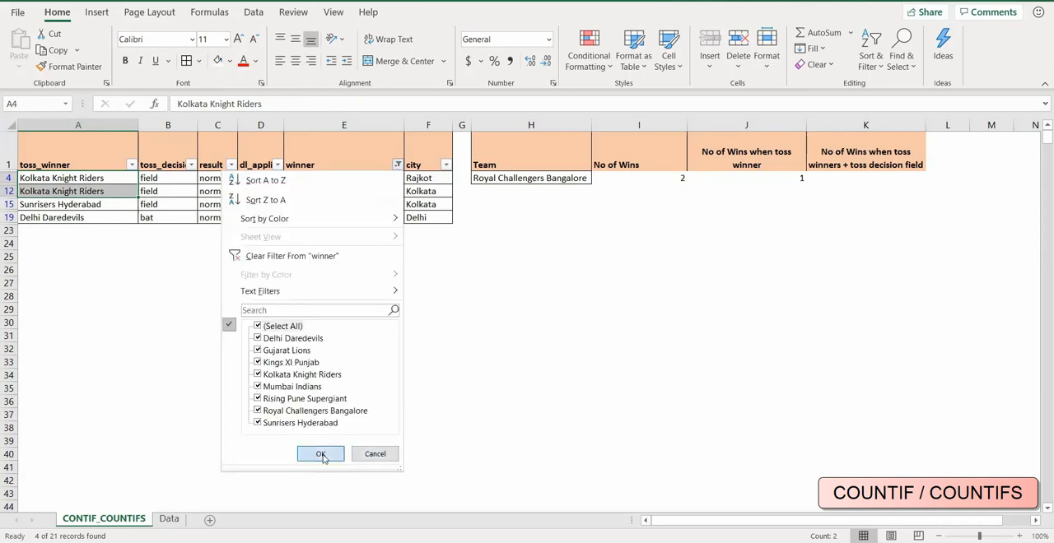
left_click(320, 454)
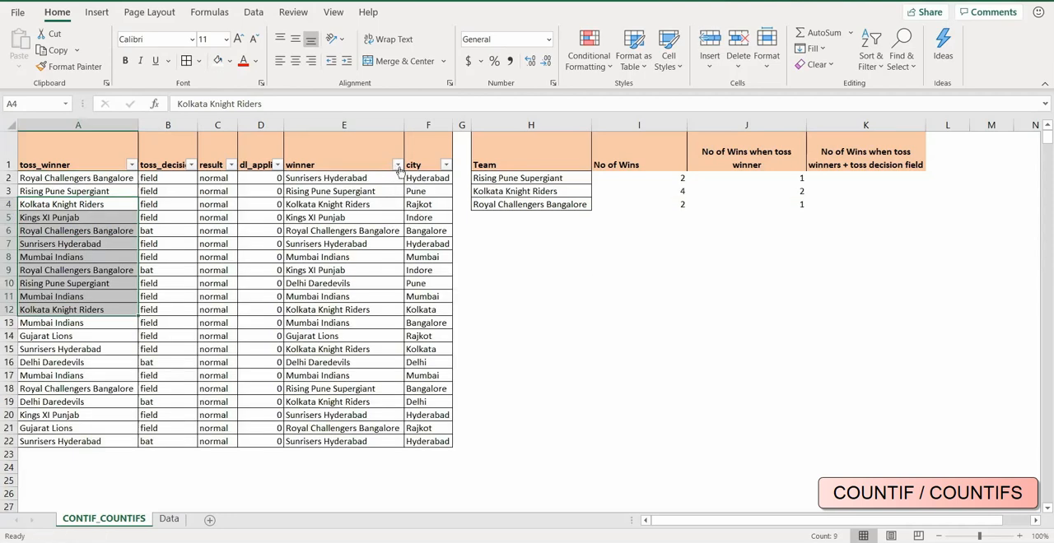
left_click(398, 165)
left_click(258, 326)
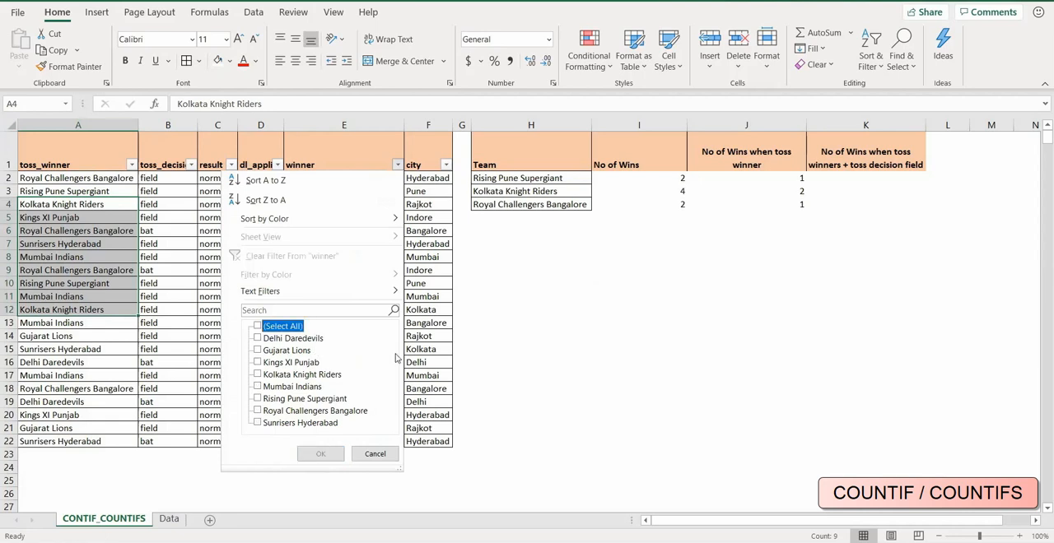
left_click(258, 411)
left_click(318, 455)
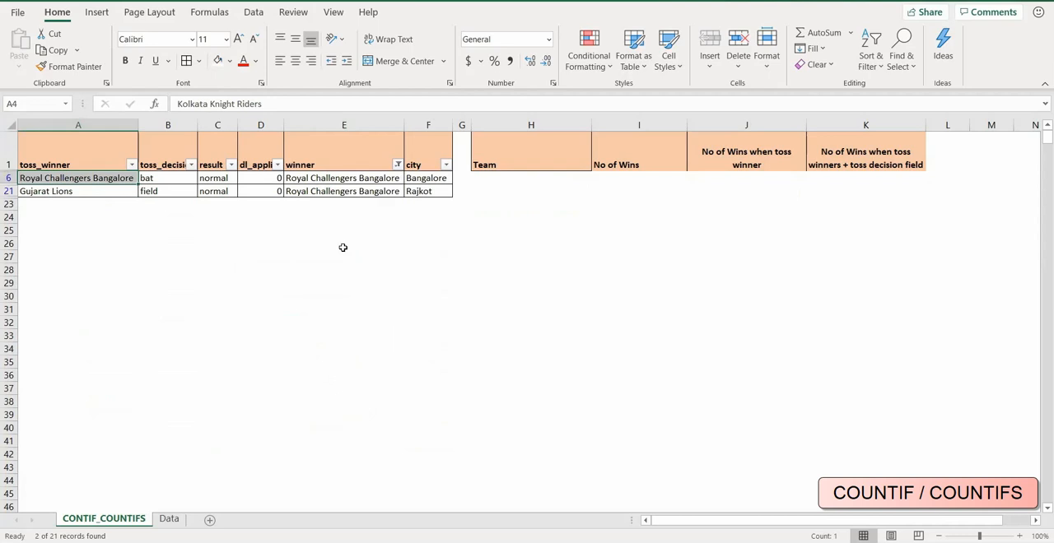
left_click_drag(336, 178, 336, 189)
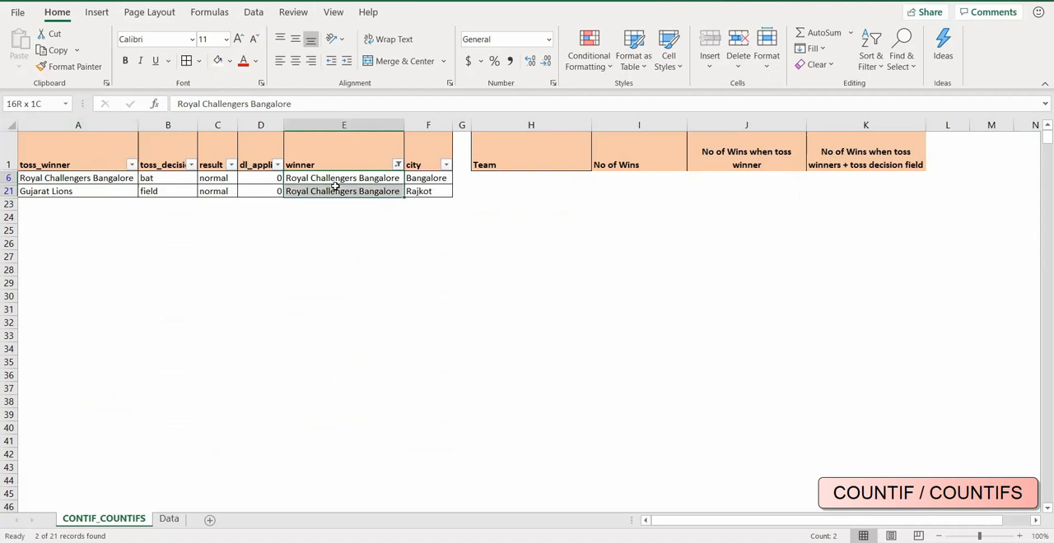
left_click(85, 180)
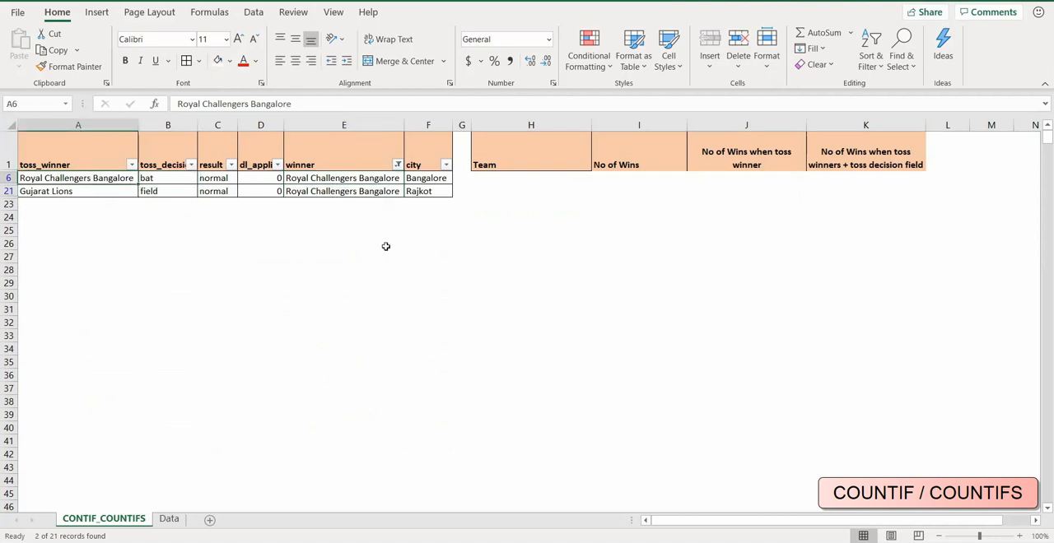
Restore all teams in the winner column's filter.
left_click(397, 166)
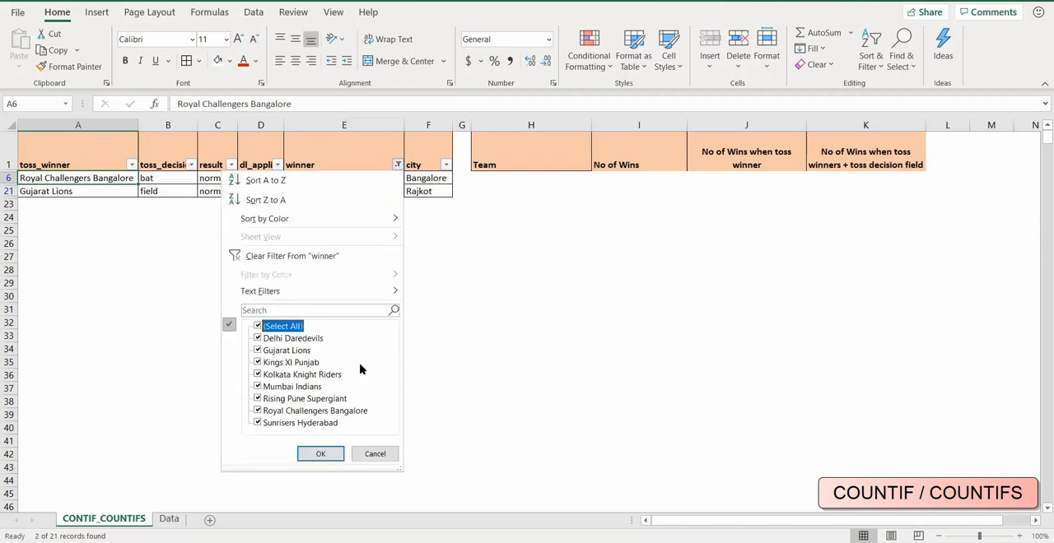
left_click(313, 454)
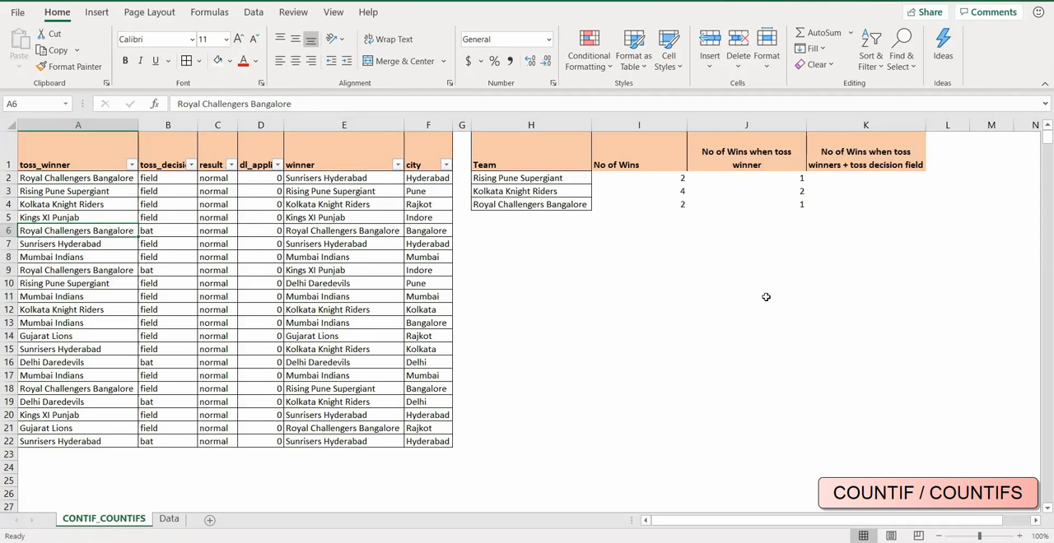
Begin a COUNTIFS formula in K2 under the No of Wins when toss winners + toss decision field header.
left_click(866, 179)
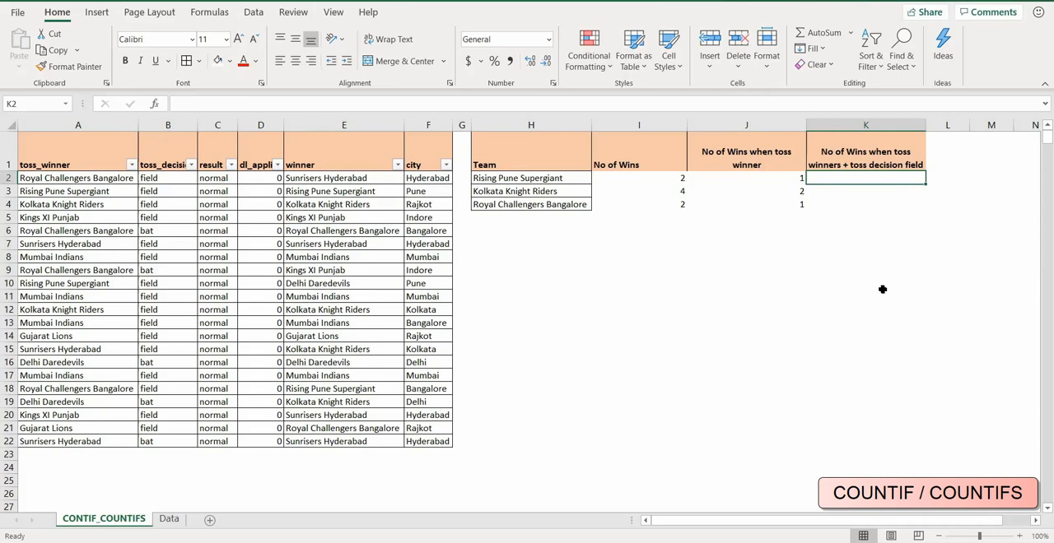
type("=")
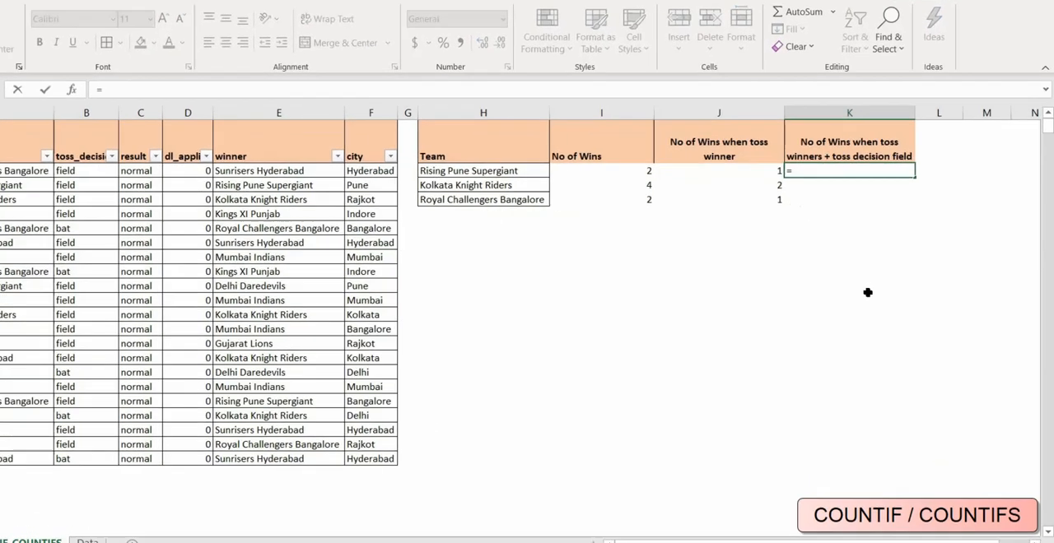
type("cou")
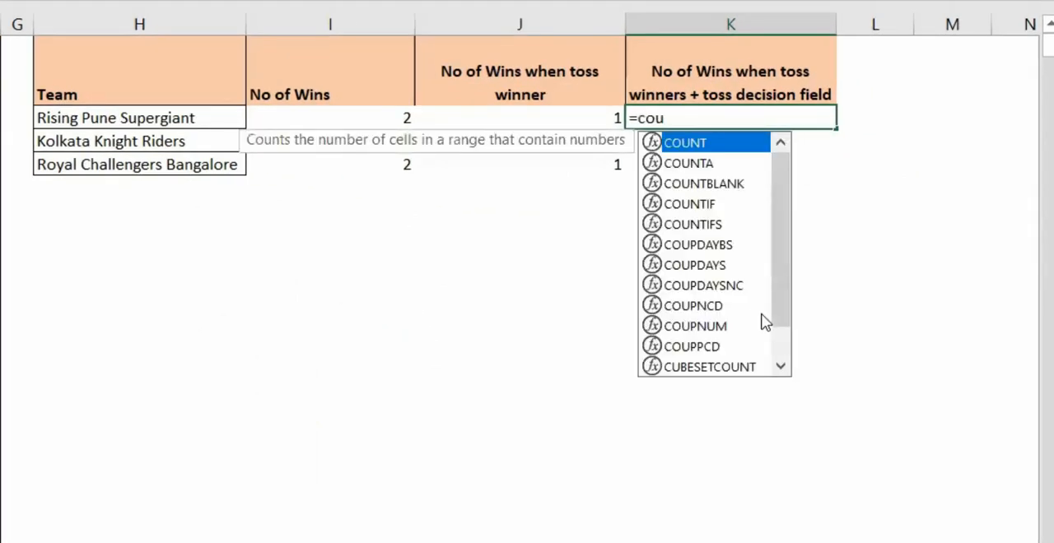
key("Down")
key("Down")
key("Down")
key("Down")
key("Tab")
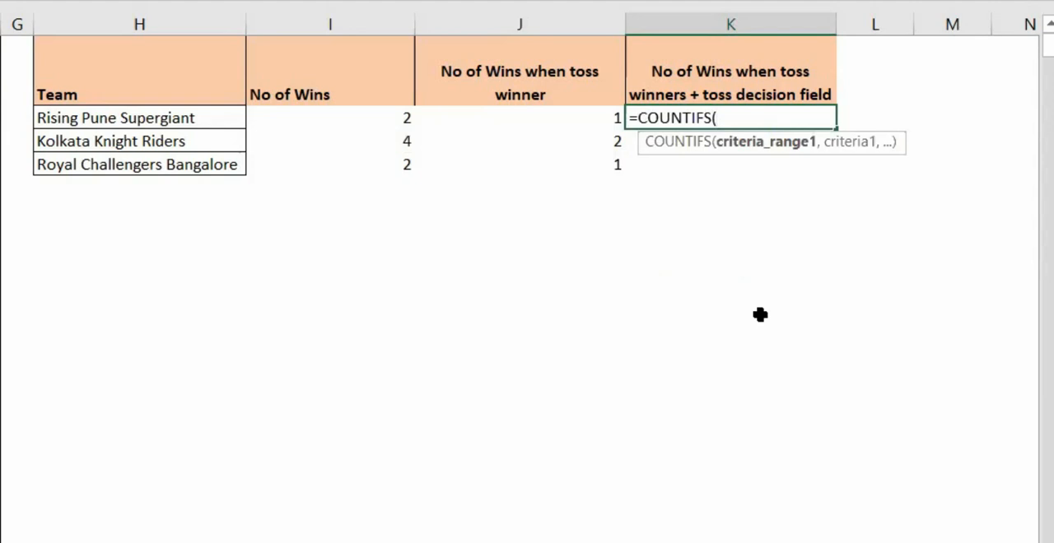
Give the K2 formula its first criteria pair: absolute winner range $E$2:$E$22 with team cell H2.
key("Left")
key("Left")
key("Left")
key("Left")
key("Left")
key("Left")
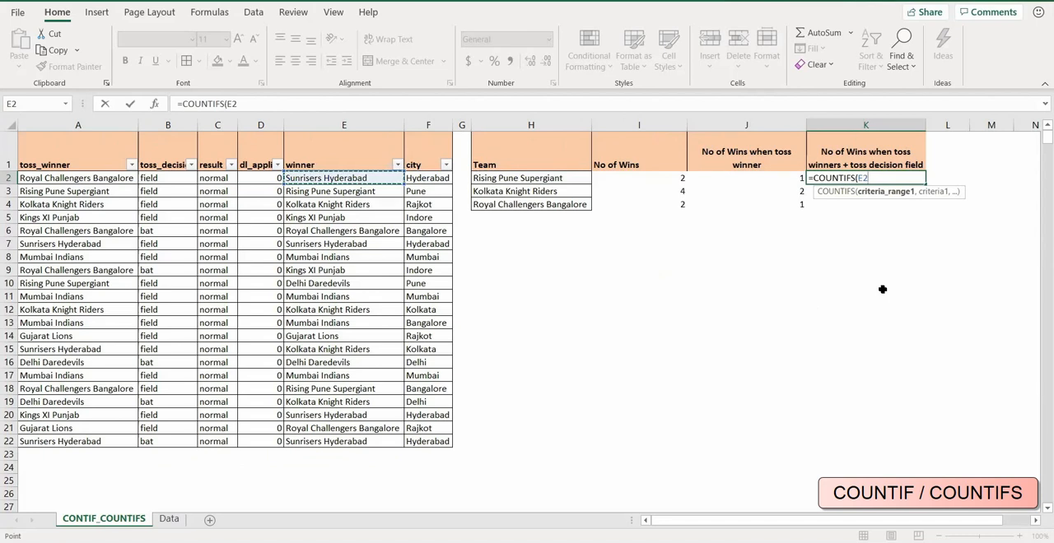
key("ctrl+shift+Down")
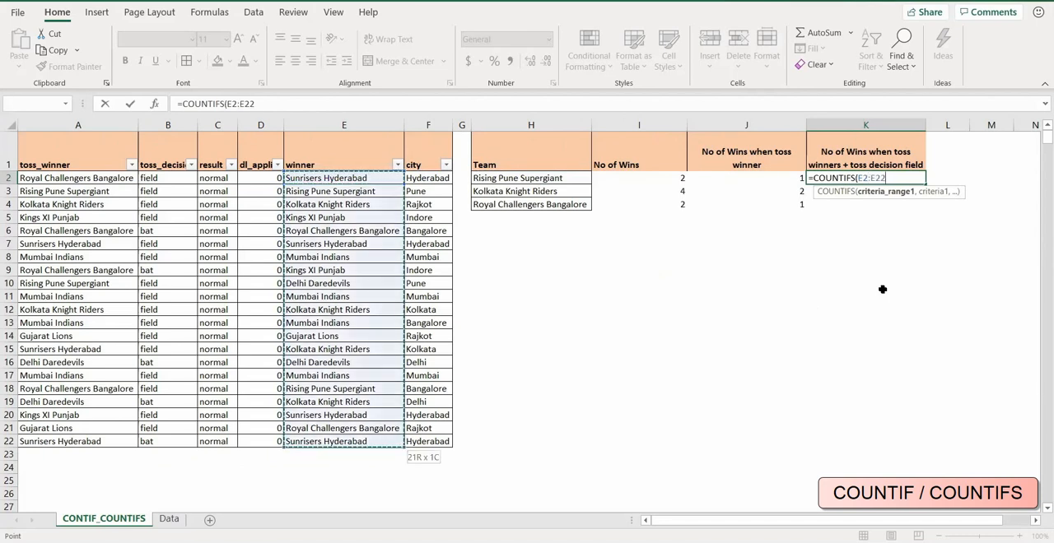
key("F4")
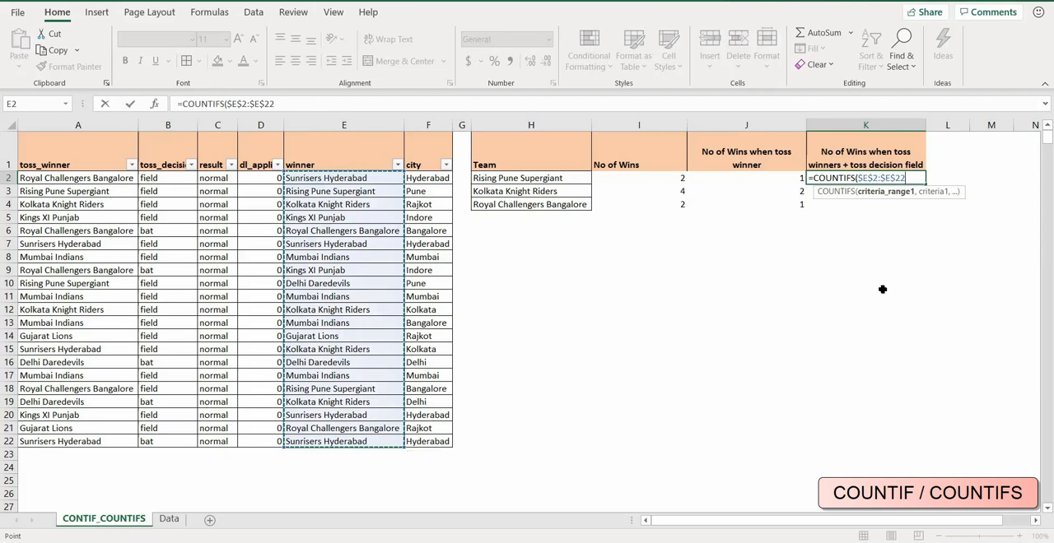
type(",")
key("Left")
key("Left")
key("Left")
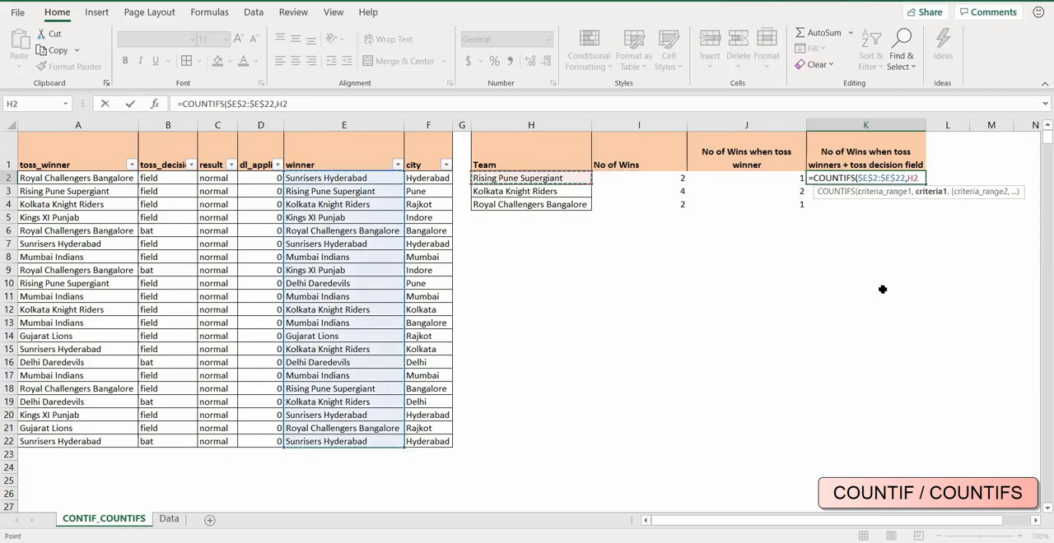
Add the second criteria pair to the K2 formula: absolute toss_winner range $A$2:$A$22 with team cell H2.
type(",")
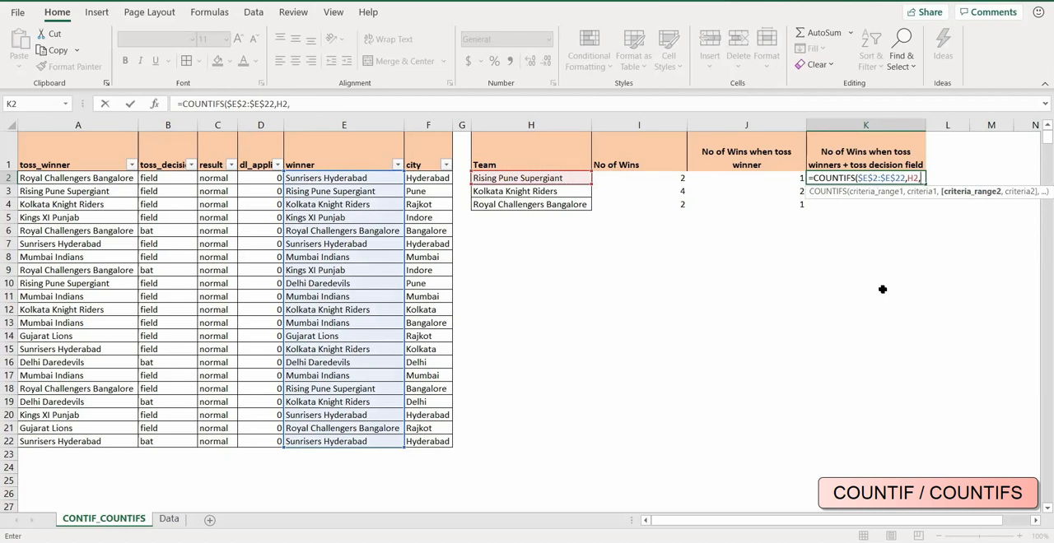
key("Left")
key("Left")
key("Home")
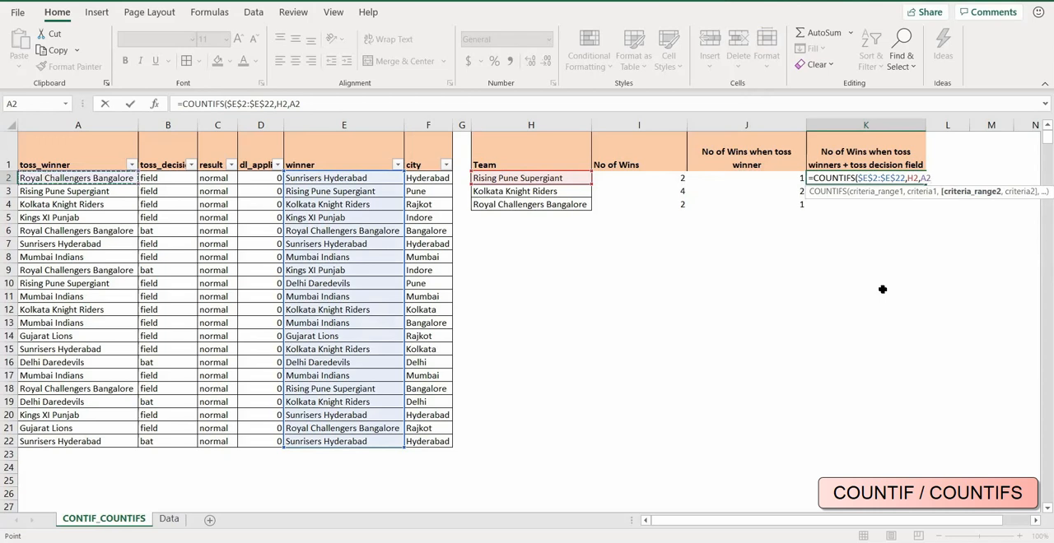
key("ctrl+shift+Down")
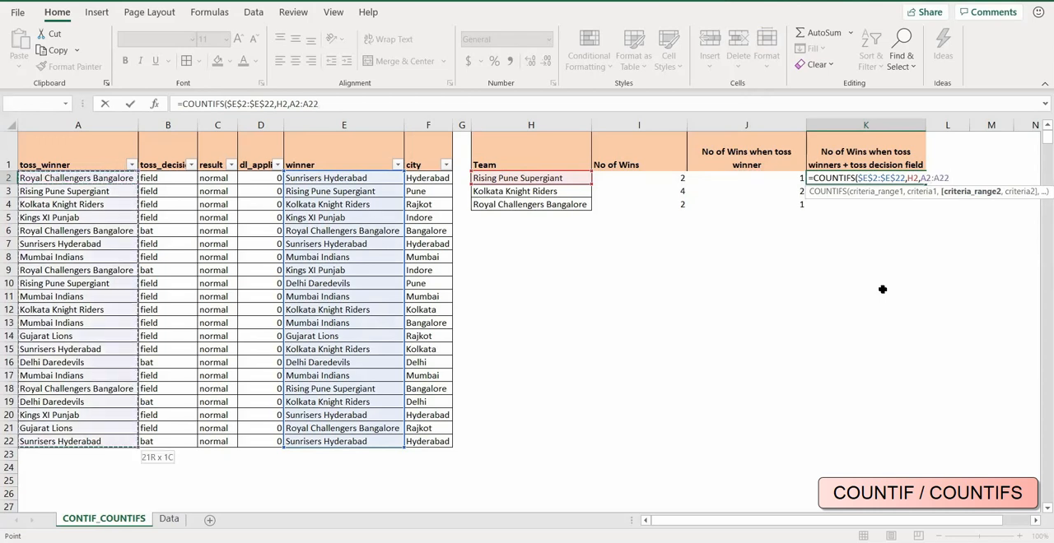
key("F4")
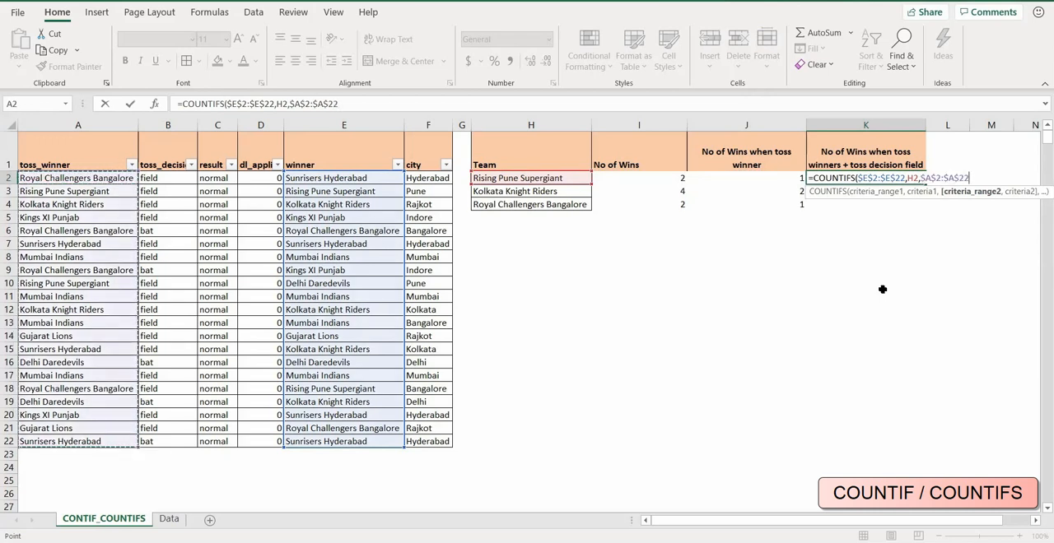
type(",")
key("Left")
key("Left")
key("Left")
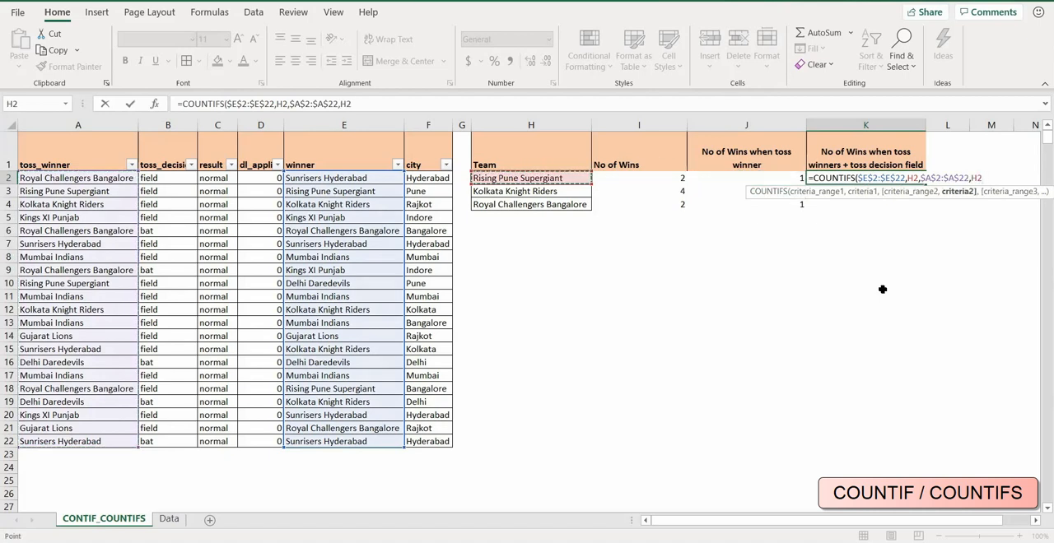
Add the absolute toss_decision range $B$2:$B$22 as the third criteria range of the K2 formula.
type(",")
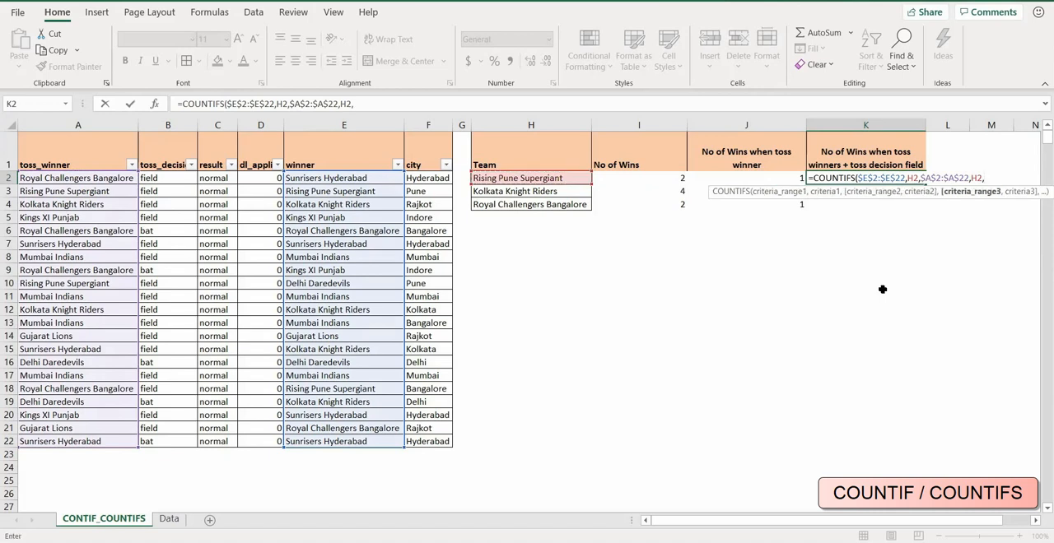
key("Left")
key("Left")
key("Left")
key("Left")
key("Left")
key("Left")
key("Left")
key("Left")
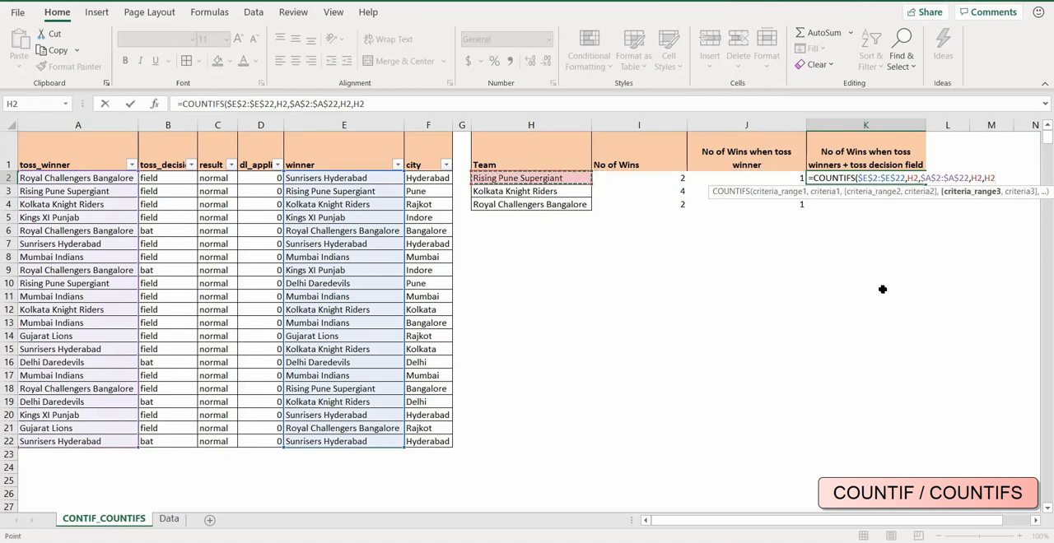
key("Left")
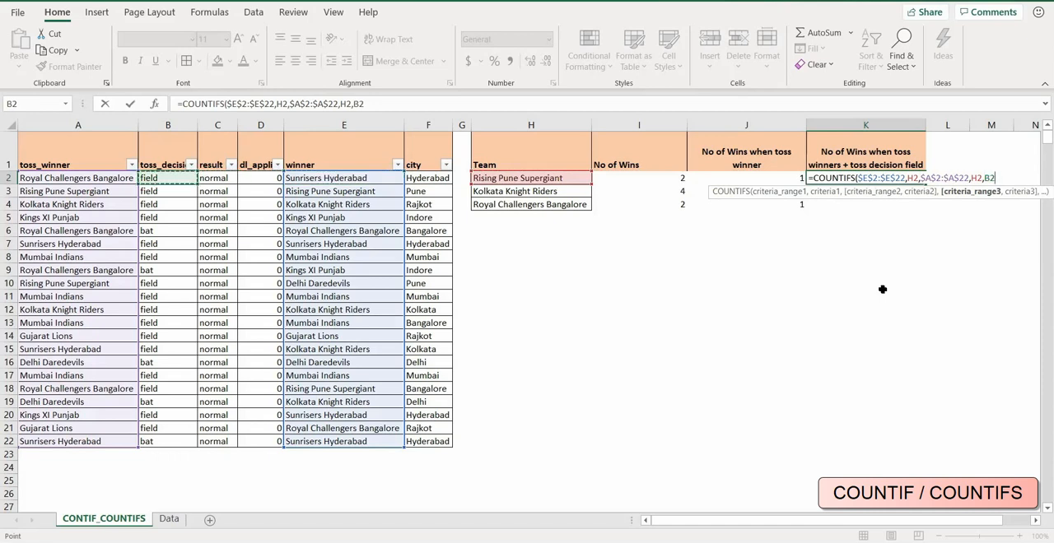
key("ctrl+shift+Down")
key("F4")
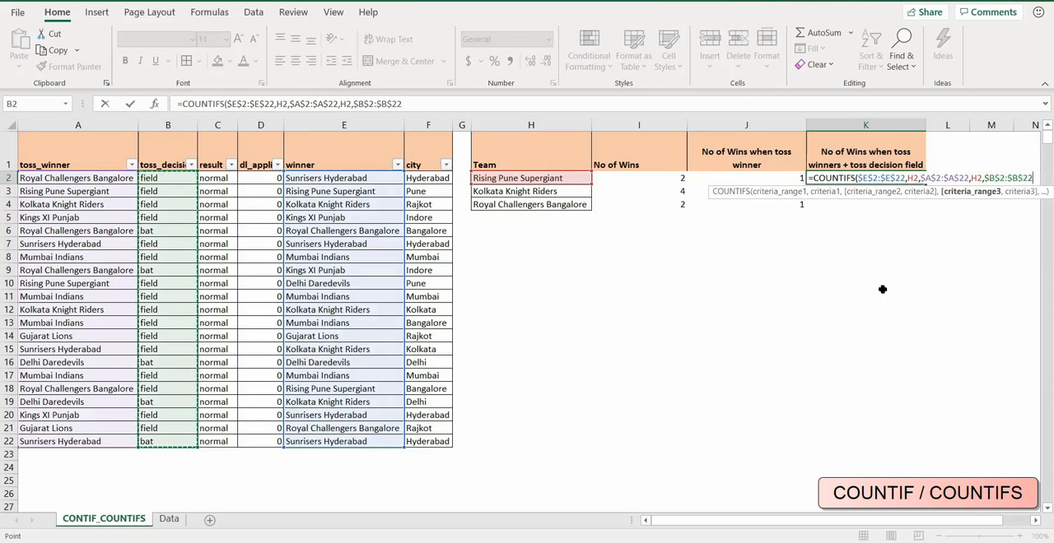
Set the third criterion to "=field" and complete the COUNTIFS formula in K2.
type(",")
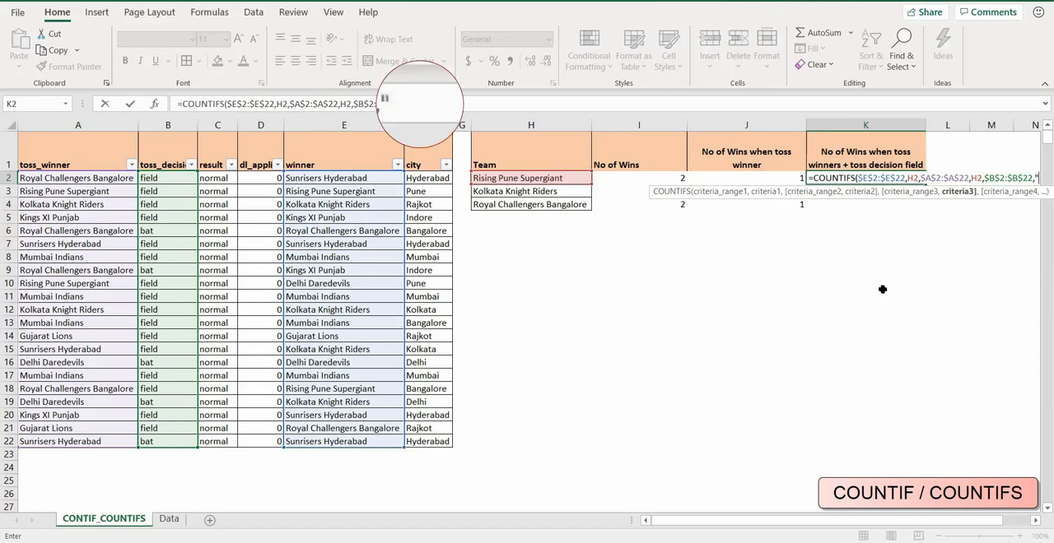
type("=")
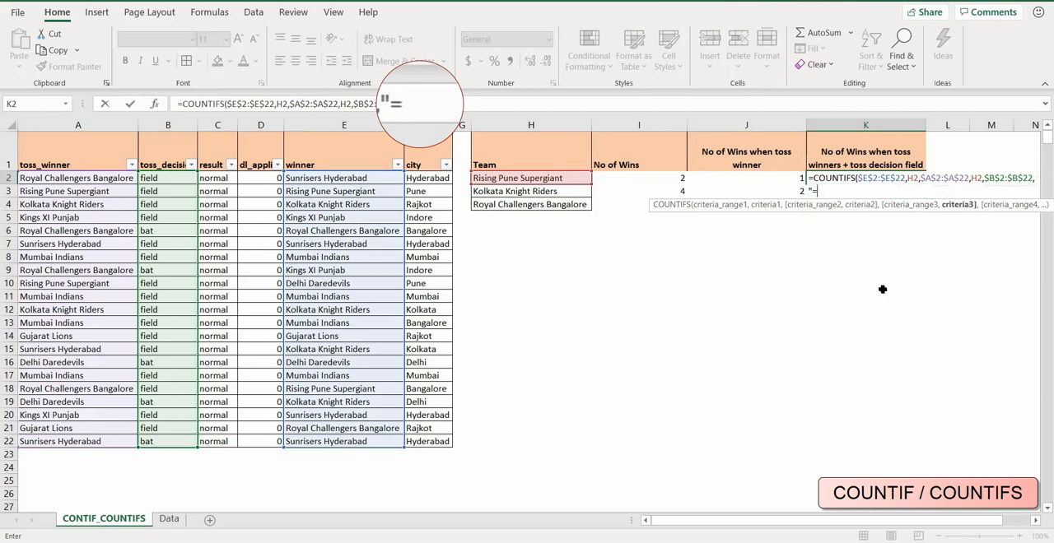
type("field")
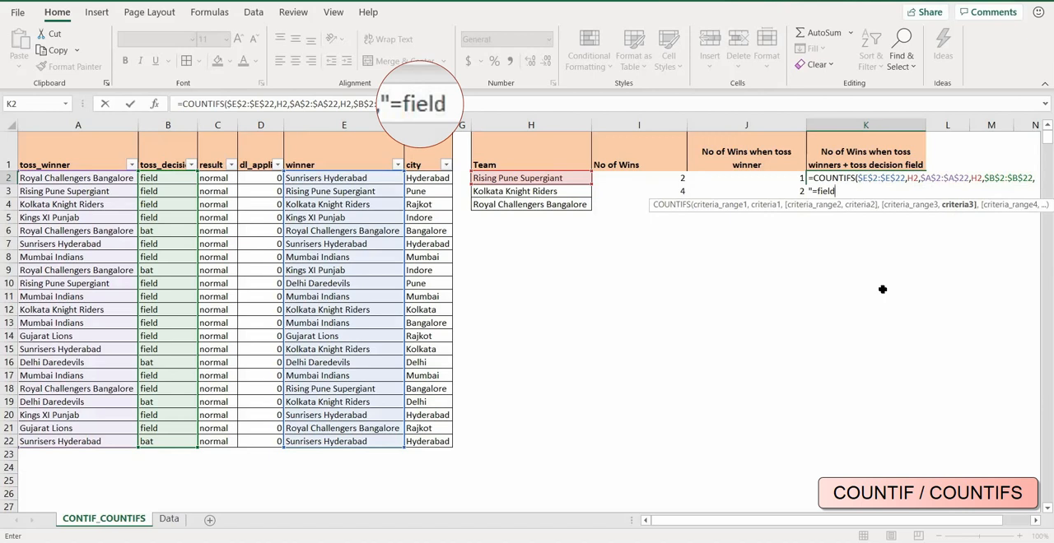
type("\")")
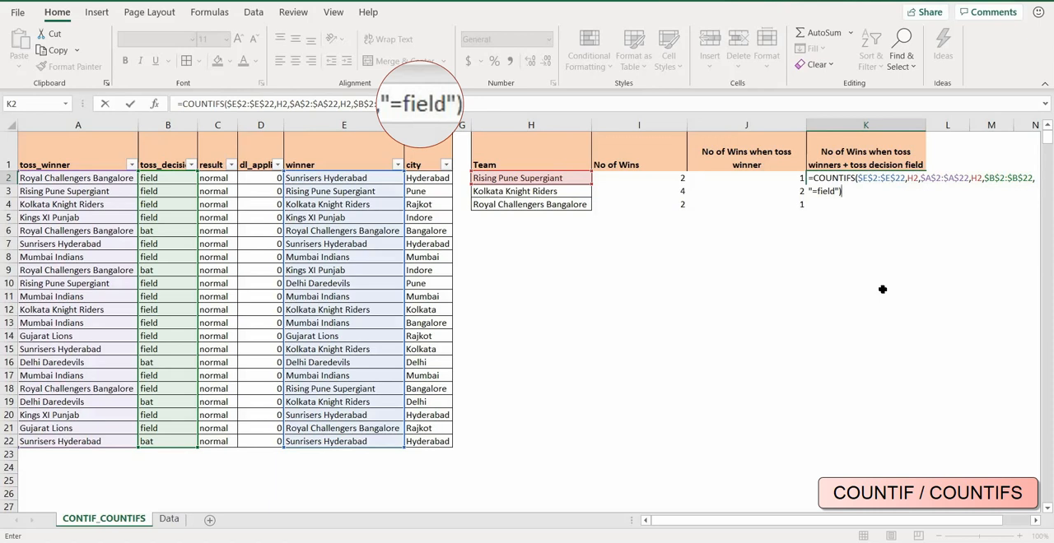
key("Return")
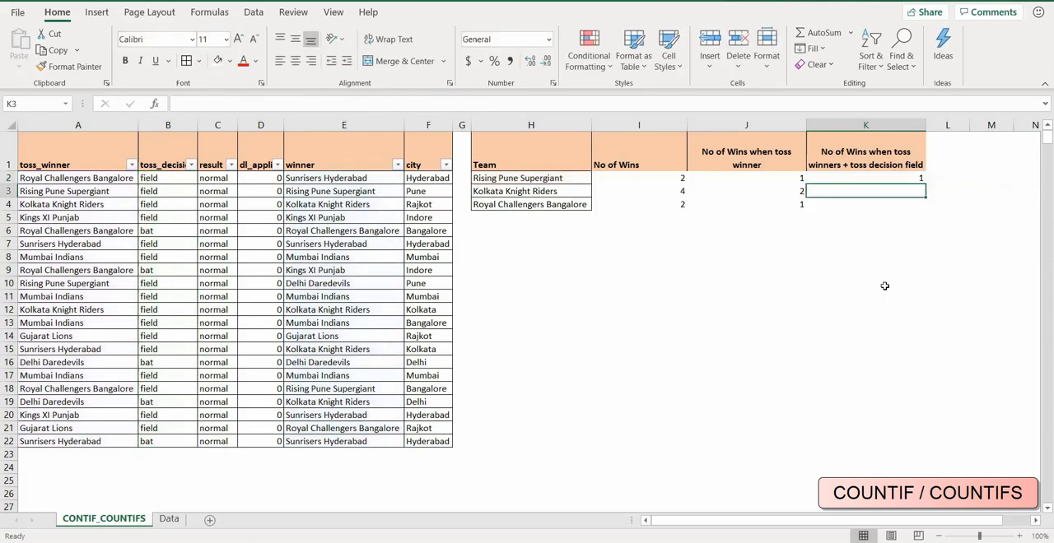
Copy the K2 formula down through K4 and review the copied formulas in K3 and K4.
left_click(885, 178)
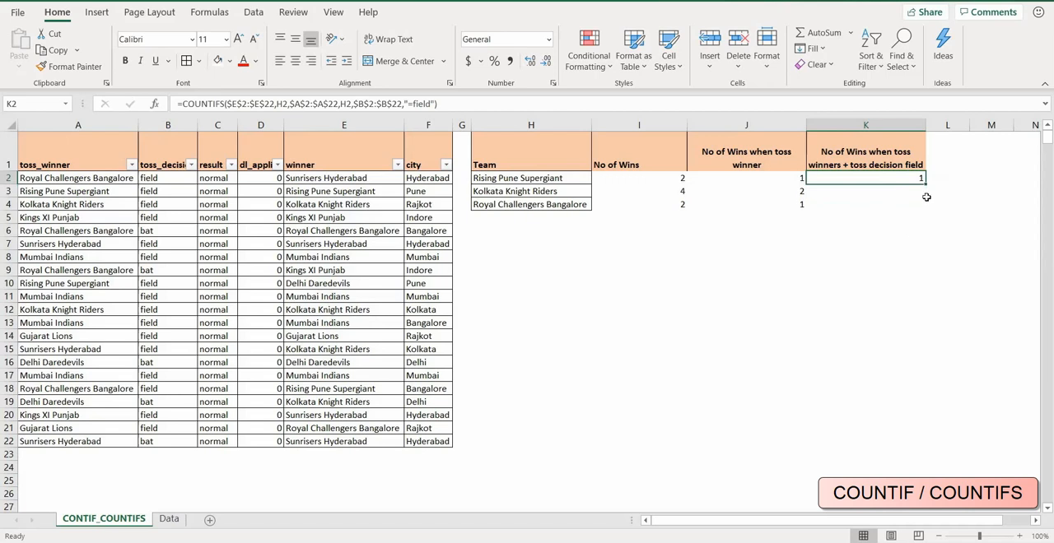
left_click_drag(925, 192, 925, 209)
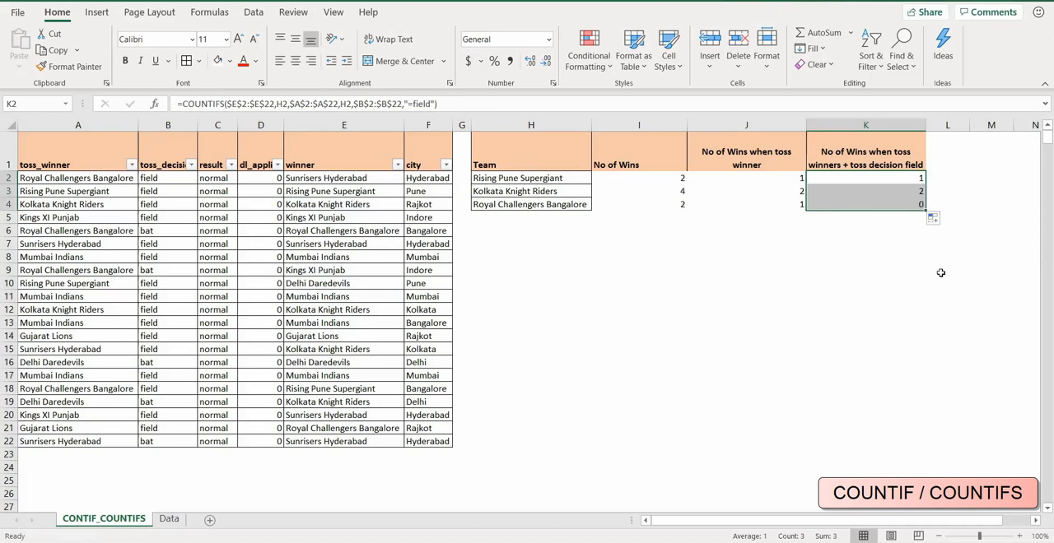
left_click(905, 192)
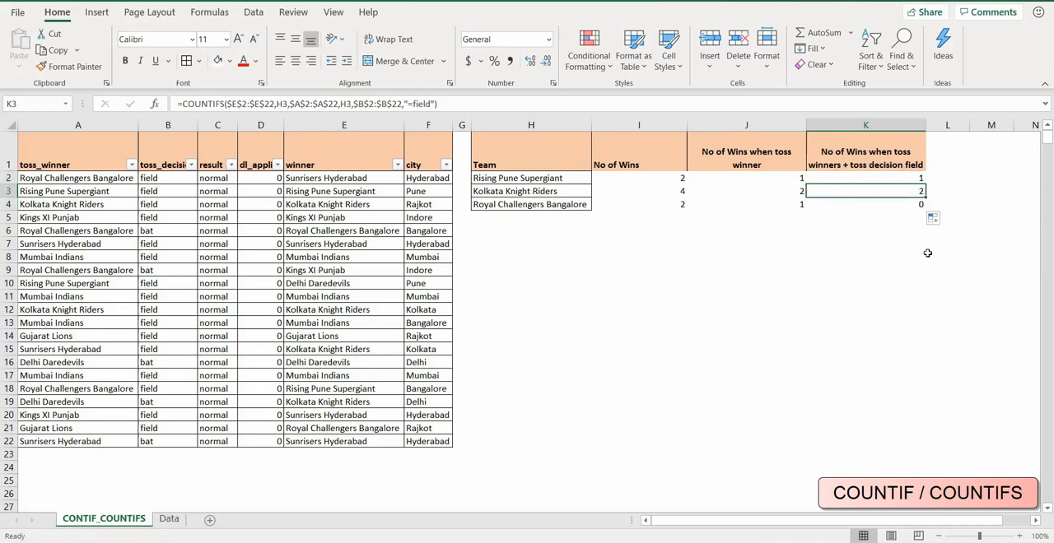
left_click(896, 204)
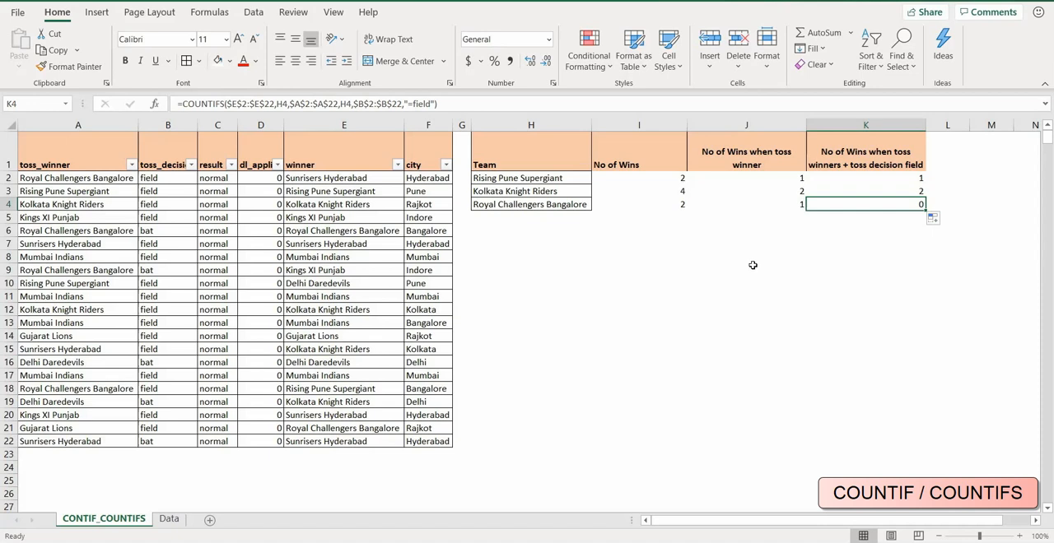
left_click(910, 191)
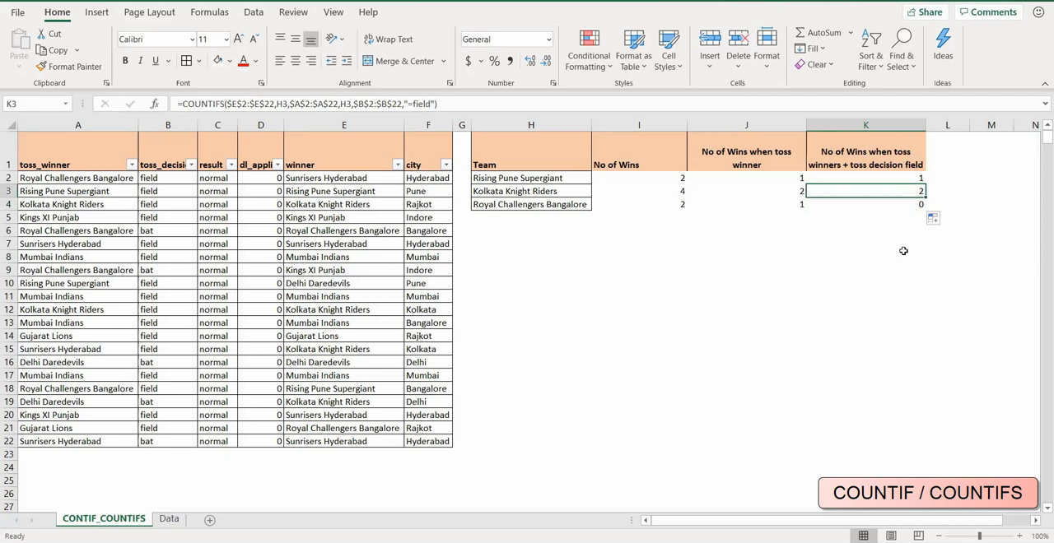
left_click(898, 207)
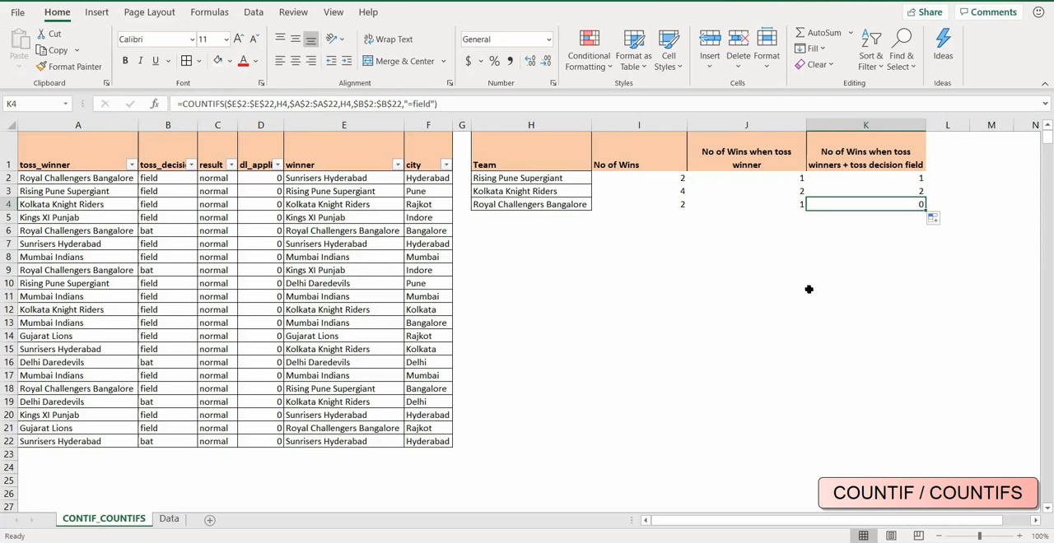
Filter the winner column to Royal Challengers Bangalore only and check the toss_winner and toss_decision cells in row 6.
left_click(399, 166)
left_click(262, 330)
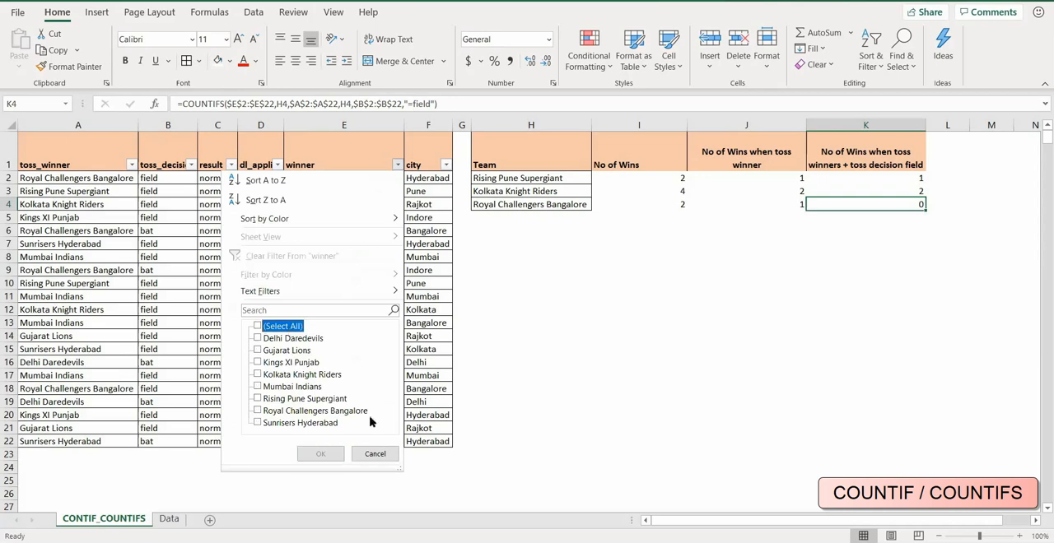
left_click(258, 411)
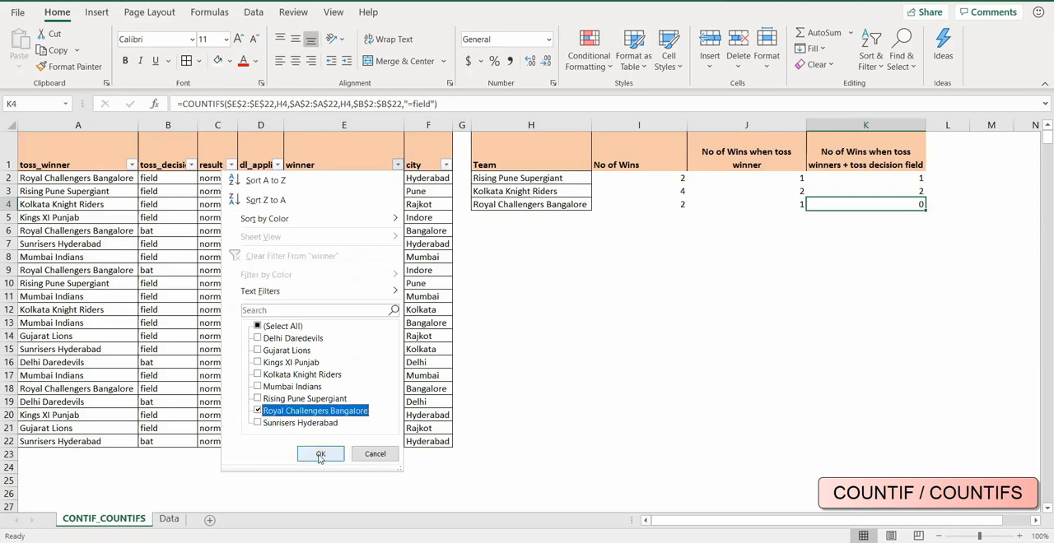
left_click(319, 454)
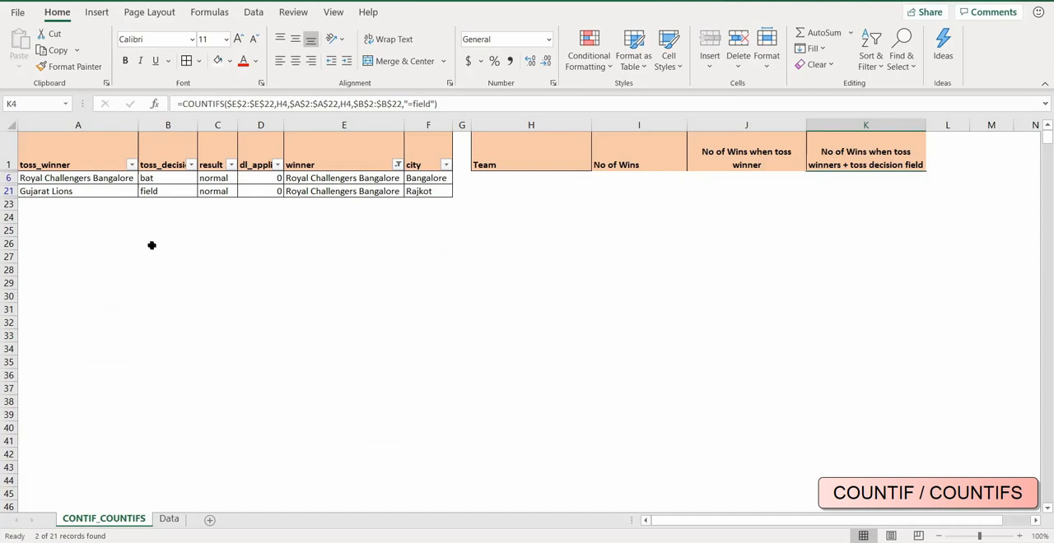
left_click(57, 178)
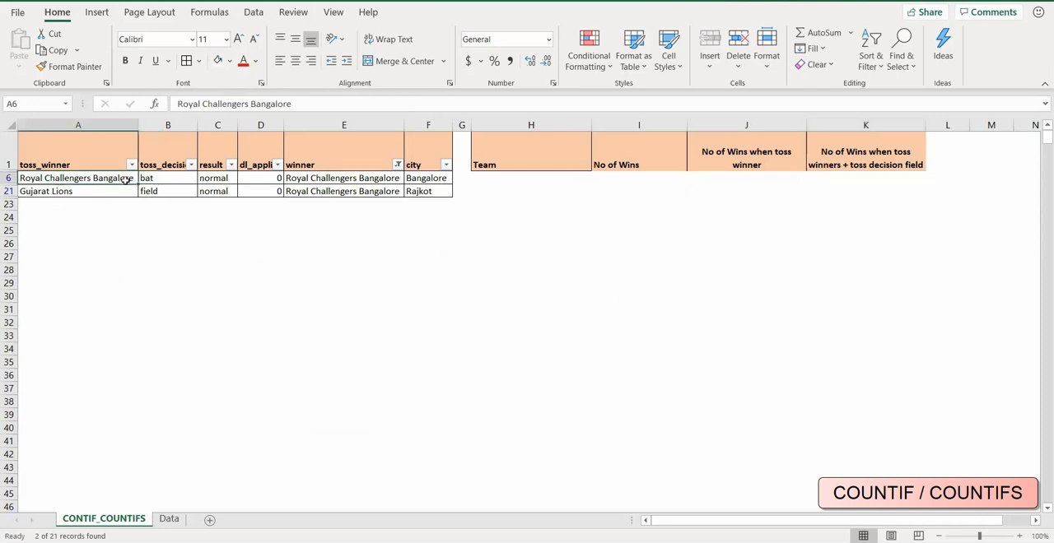
left_click(156, 179)
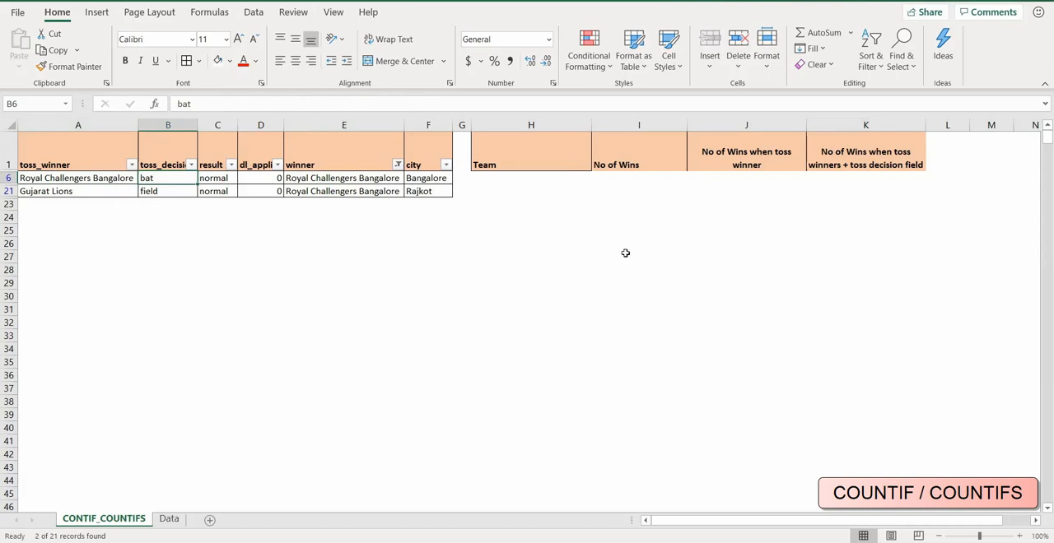
Clear the Royal Challengers Bangalore restriction by selecting all teams in the winner filter.
left_click(397, 166)
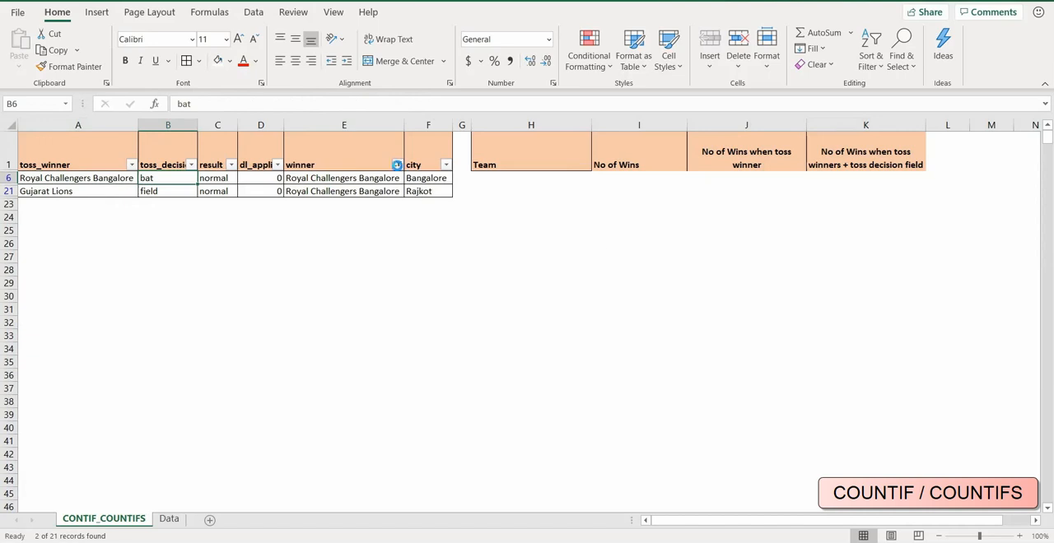
left_click(258, 326)
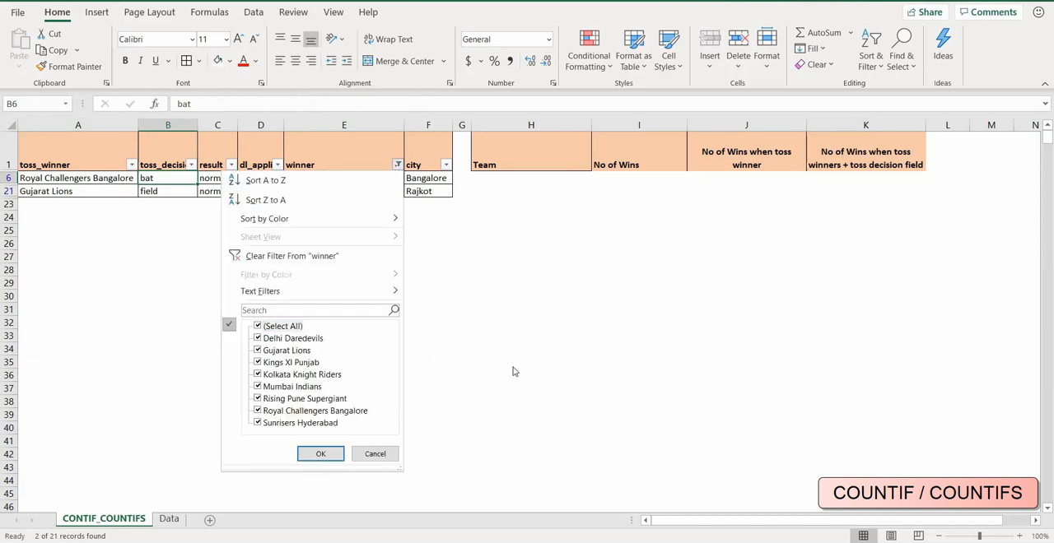
left_click(317, 455)
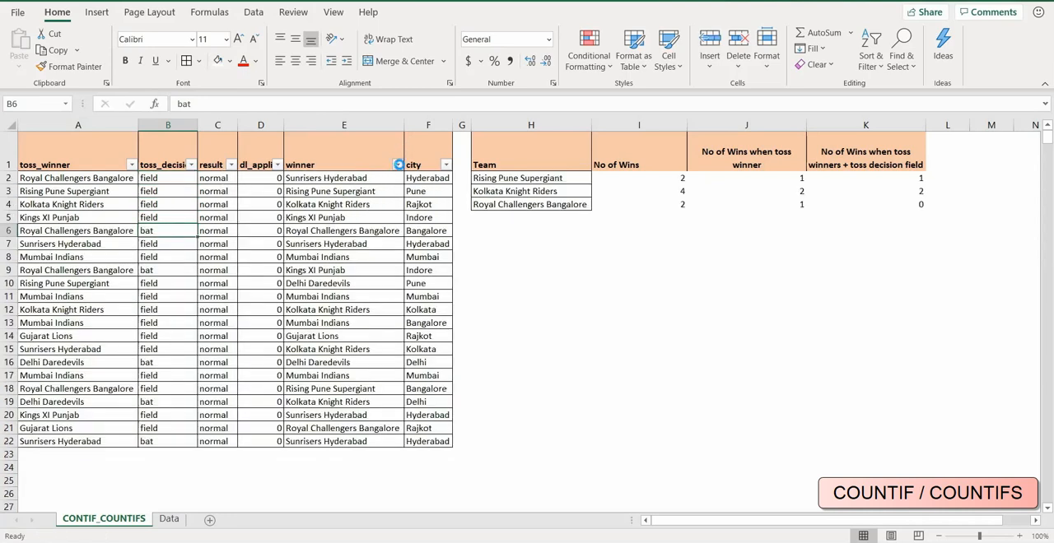
Filter the winner column to Kolkata Knight Riders only and compare its winner cells with the matching toss_winner and toss_decision cells.
left_click(398, 164)
left_click(257, 326)
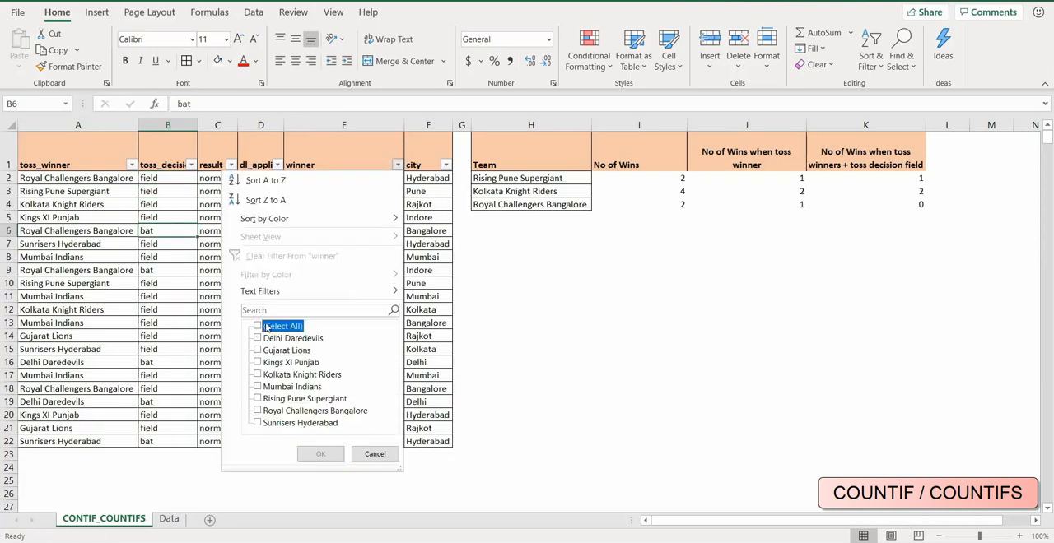
left_click(258, 375)
left_click(319, 456)
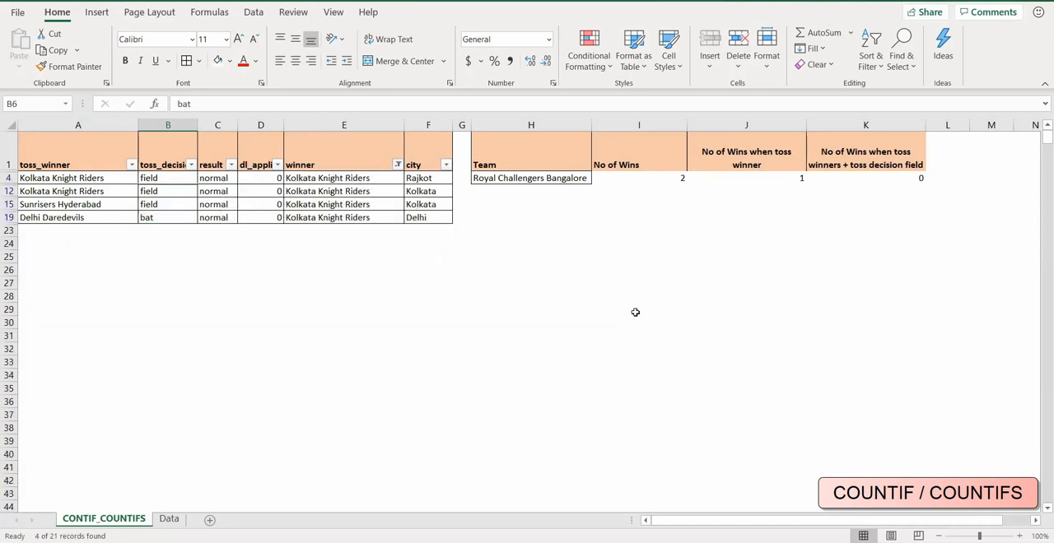
left_click_drag(352, 177, 354, 217)
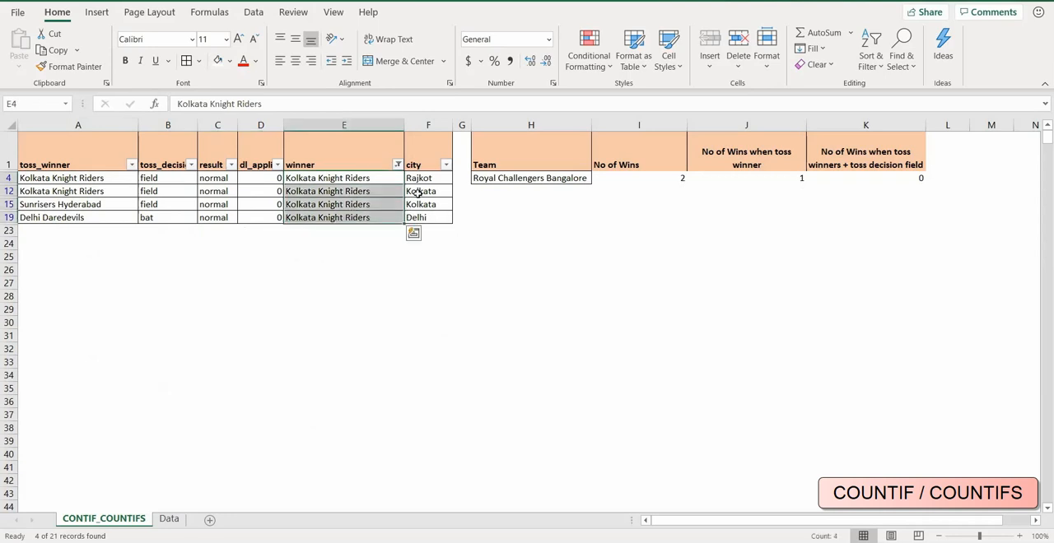
left_click_drag(355, 177, 352, 191)
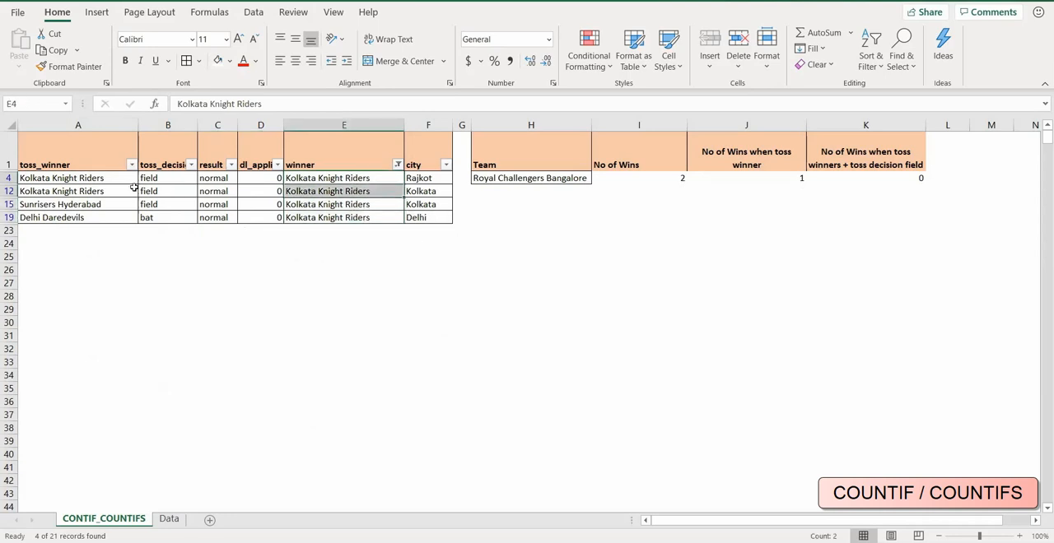
left_click_drag(98, 178, 170, 192)
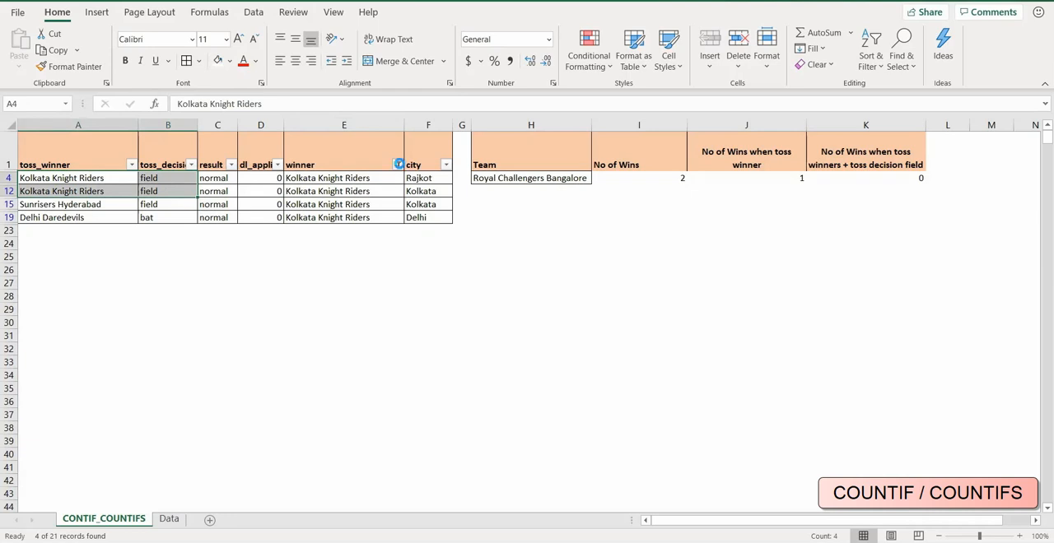
Show all teams again in the winner column and check the Kolkata Knight Riders formula in K3.
left_click(398, 164)
left_click(258, 326)
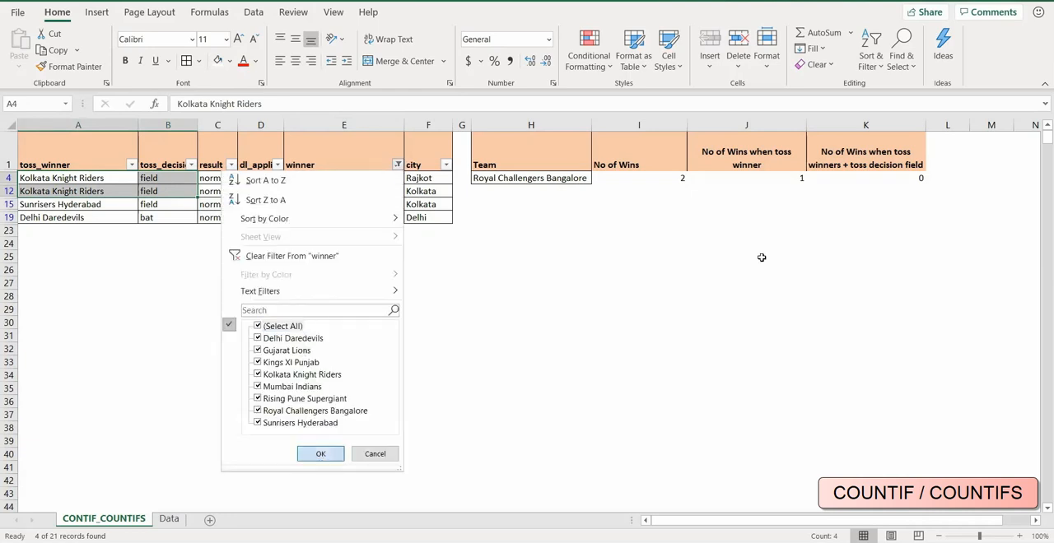
key("Return")
left_click(907, 191)
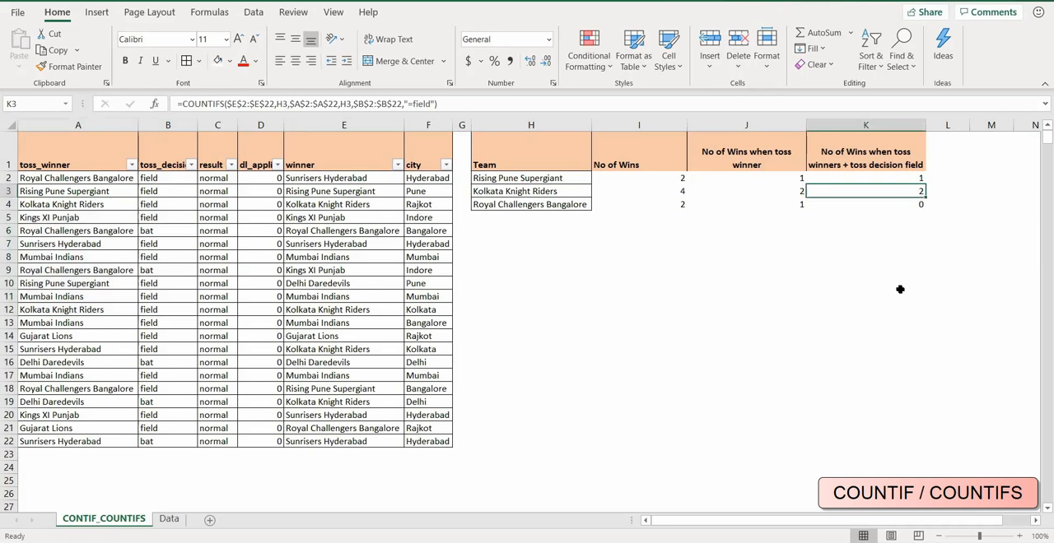
Filter the winner column to Rising Pune Supergiant only and check the toss_winner, toss_decision and winner cells in row 3.
left_click(398, 165)
left_click(257, 327)
left_click(257, 398)
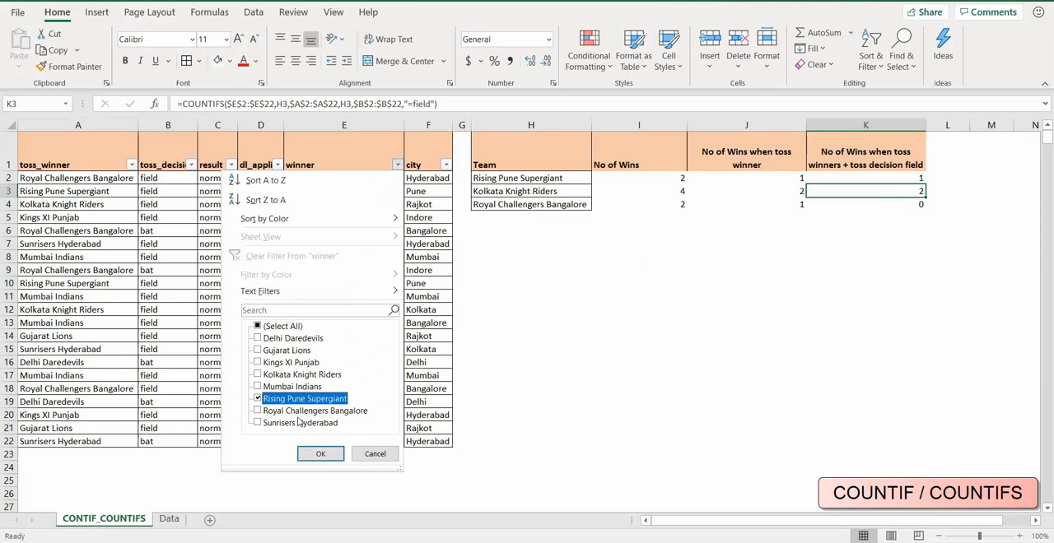
left_click(320, 455)
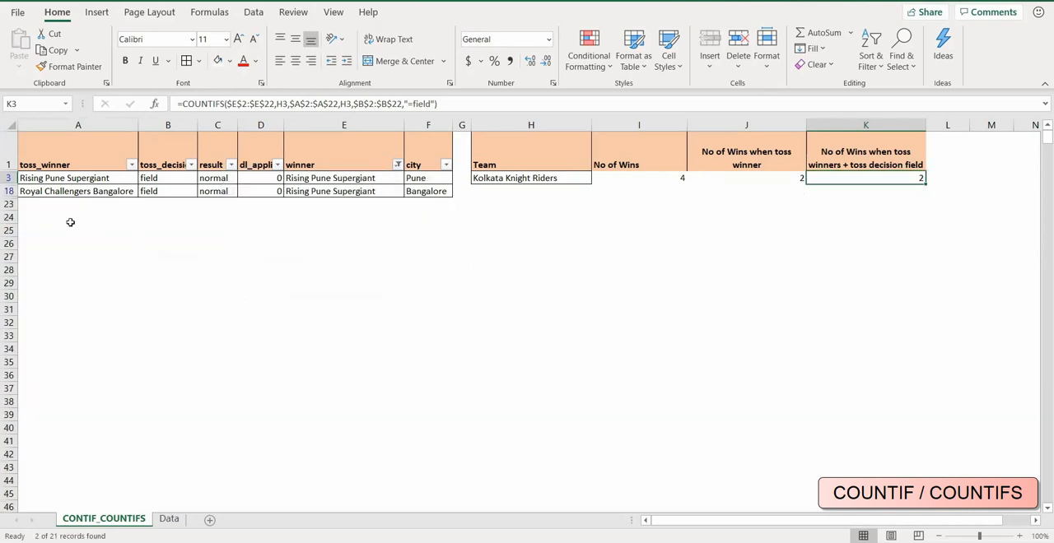
left_click(62, 180)
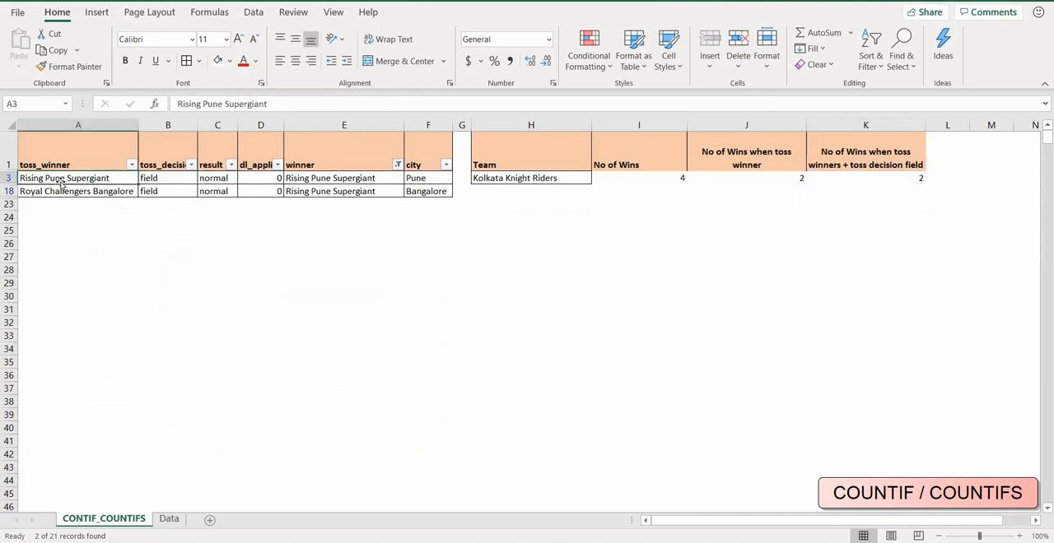
left_click(155, 178)
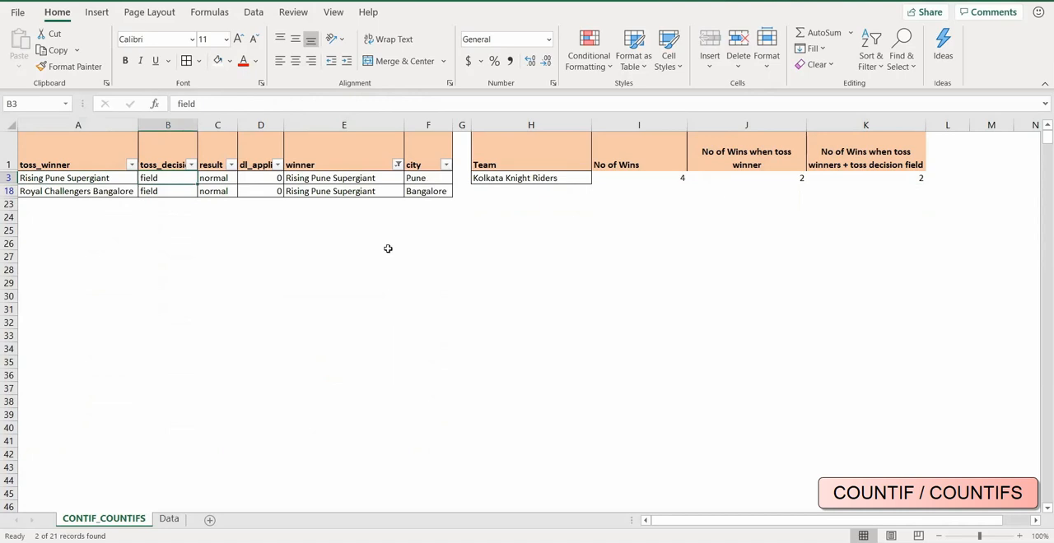
left_click(318, 180)
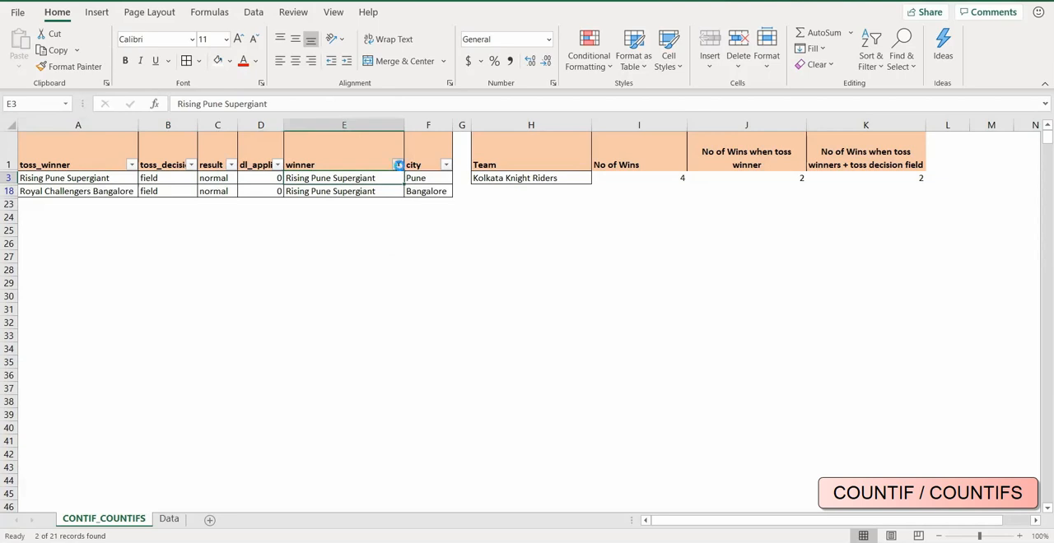
Show all teams again in the winner column and check the Rising Pune Supergiant formula in K2.
left_click(399, 164)
left_click(262, 327)
left_click(321, 454)
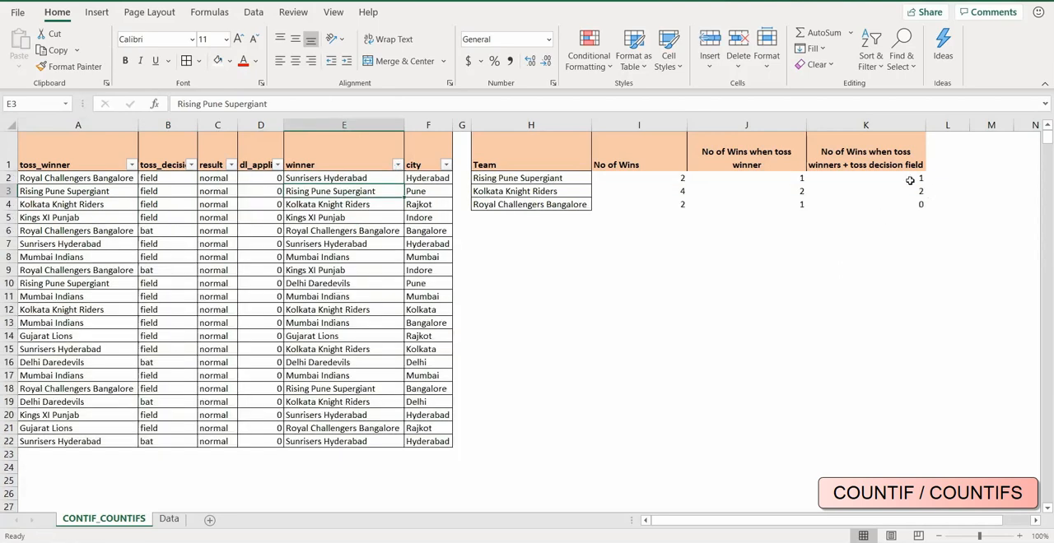
left_click(910, 180)
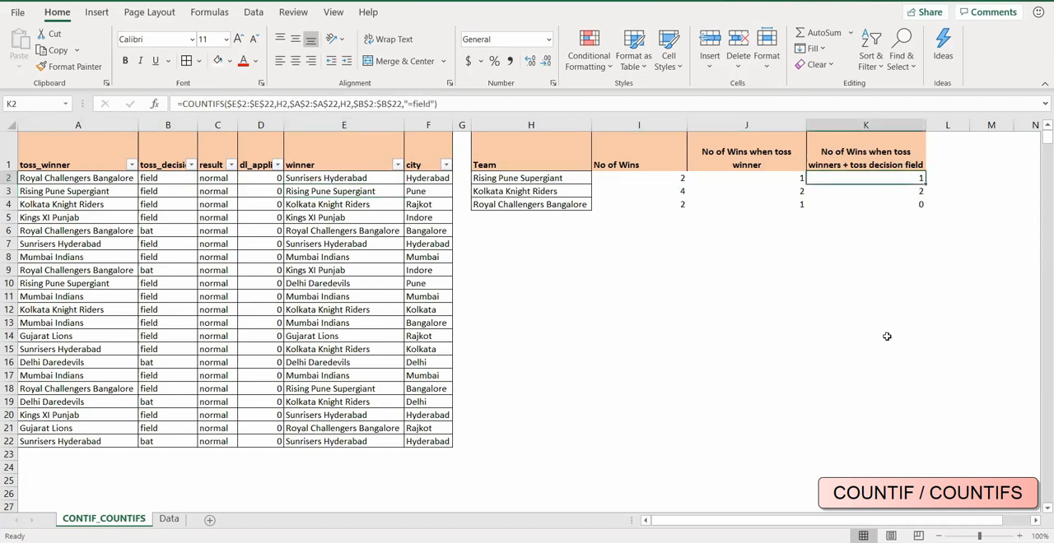